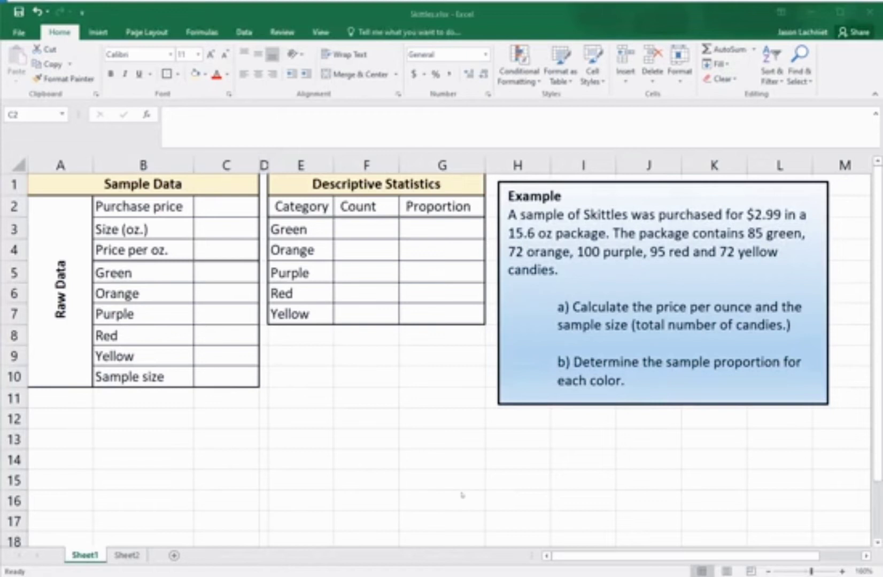
Step: Enter the purchase price 2.99 in cell C2 and the size 15.6 in cell C3
left_click(229, 207)
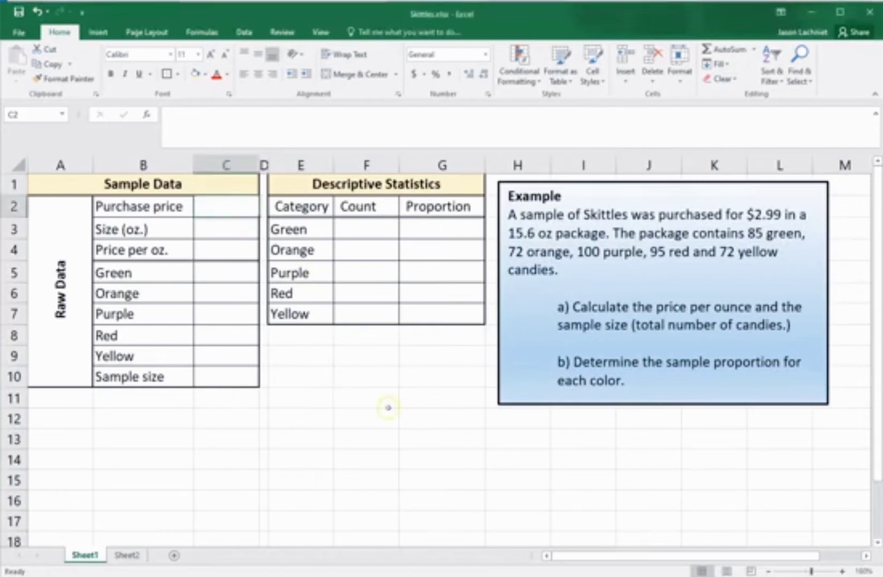
type("2.99")
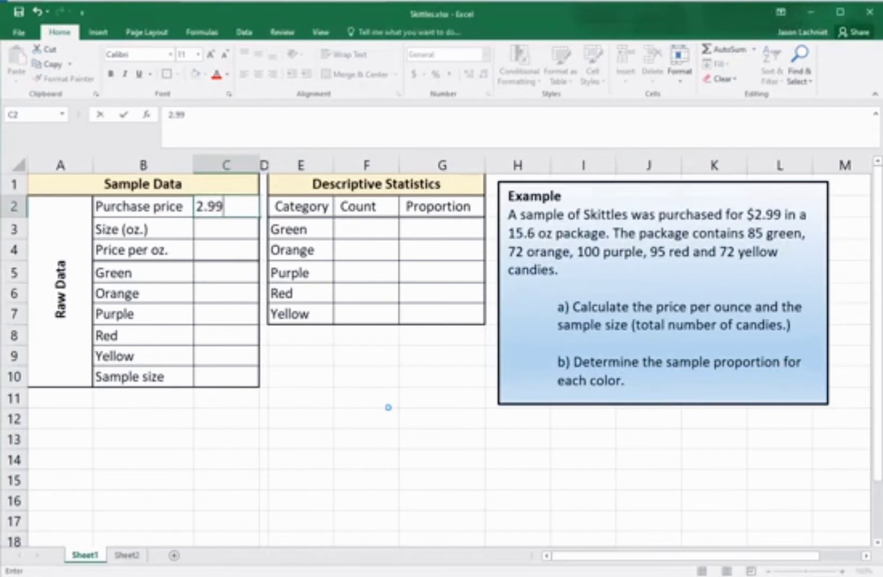
key("Return")
type("15.6")
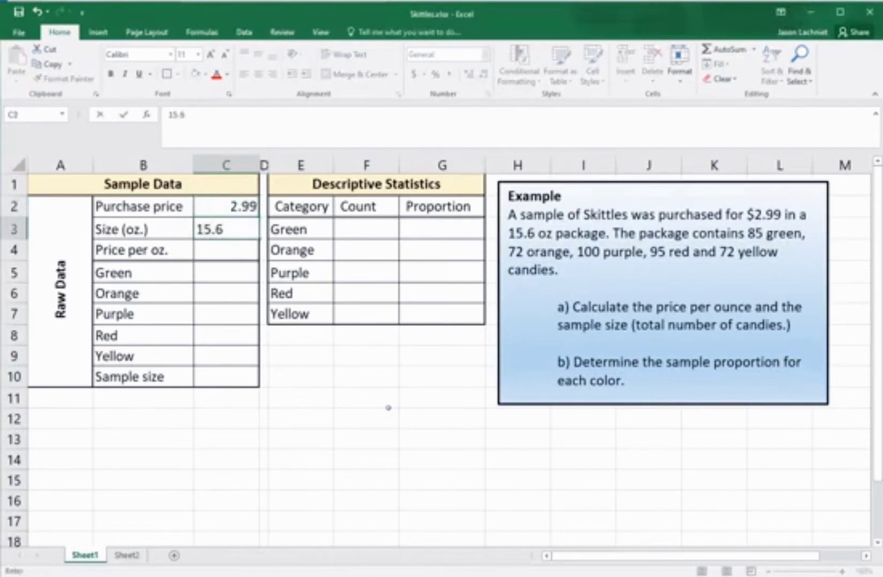
key("Return")
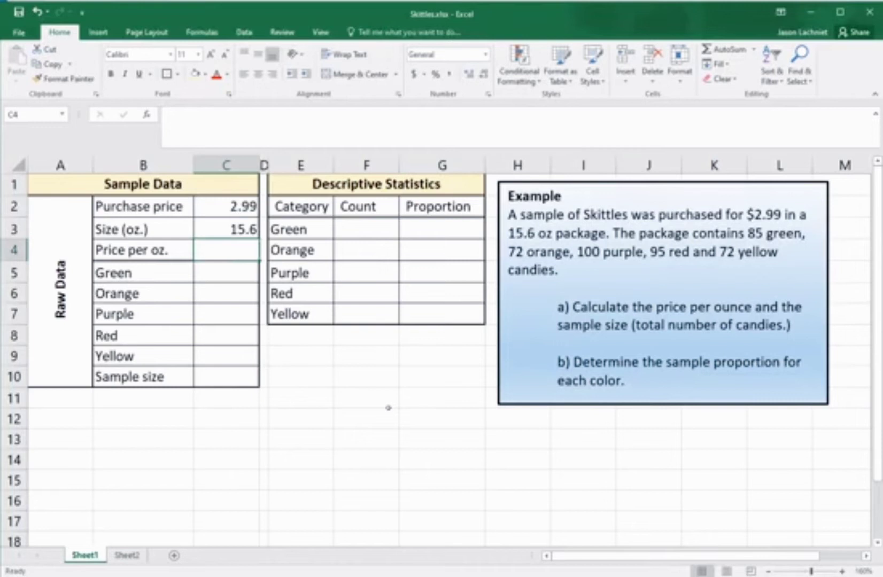
Step: Calculate the price per ounce in cell C4 with the formula =C2/C3
type("=")
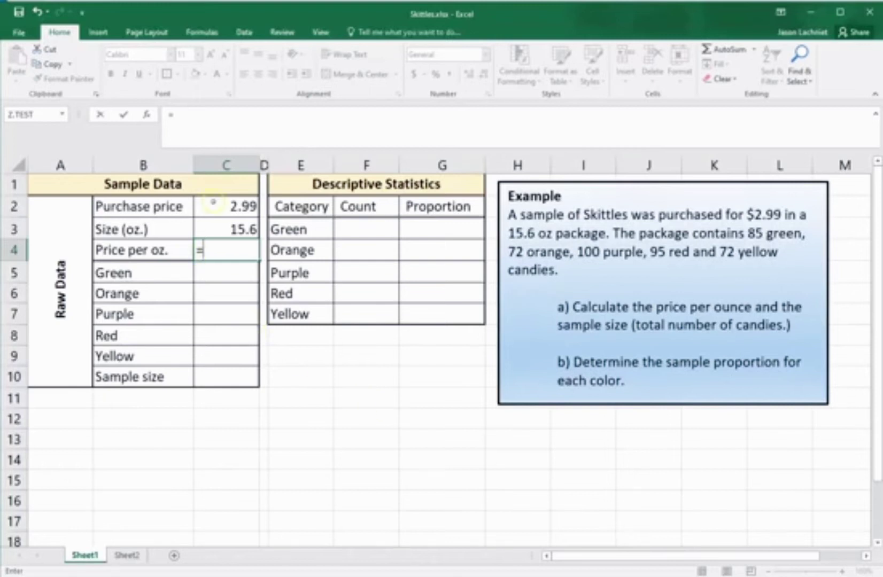
left_click(219, 206)
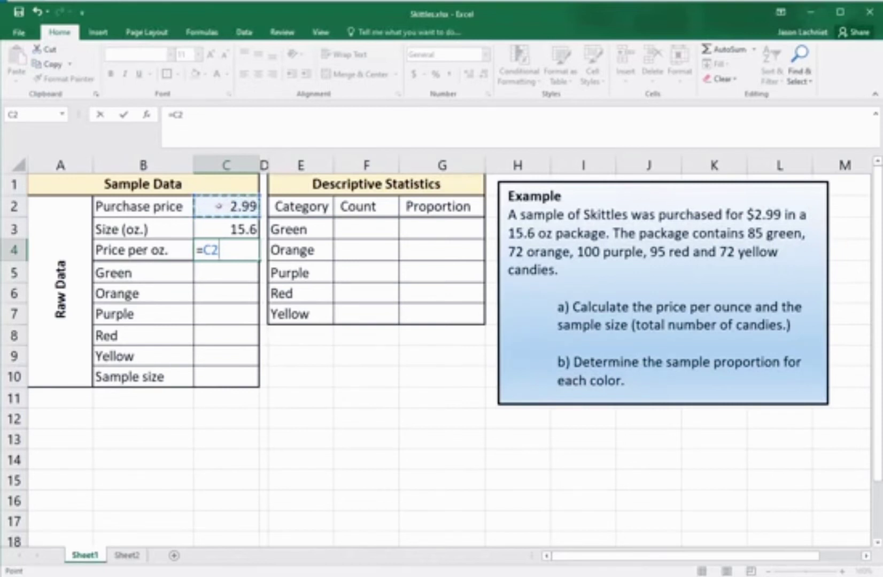
type("/")
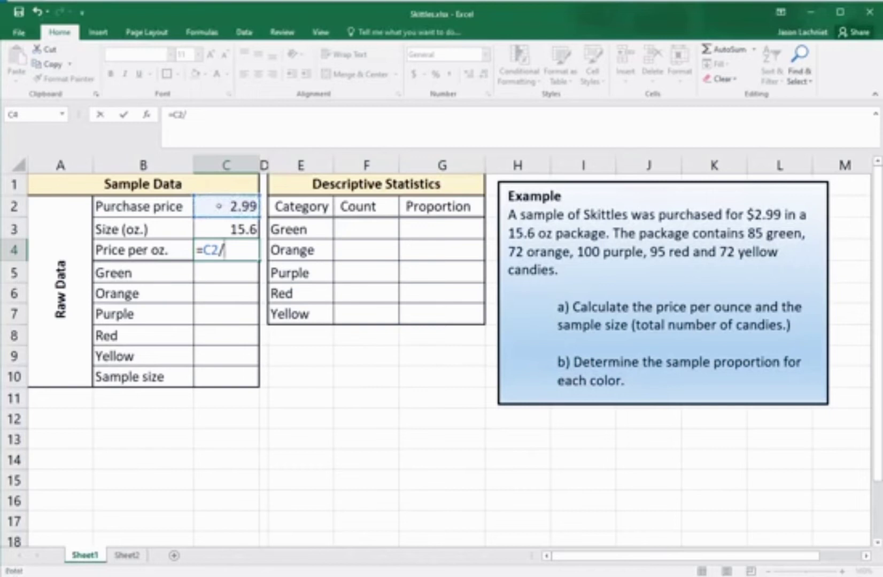
left_click(224, 231)
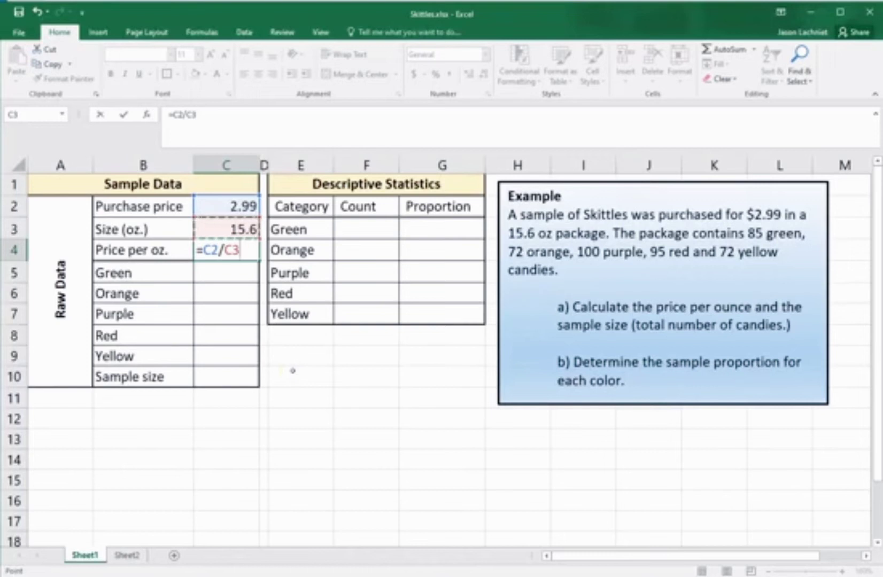
key("Return")
key("Up")
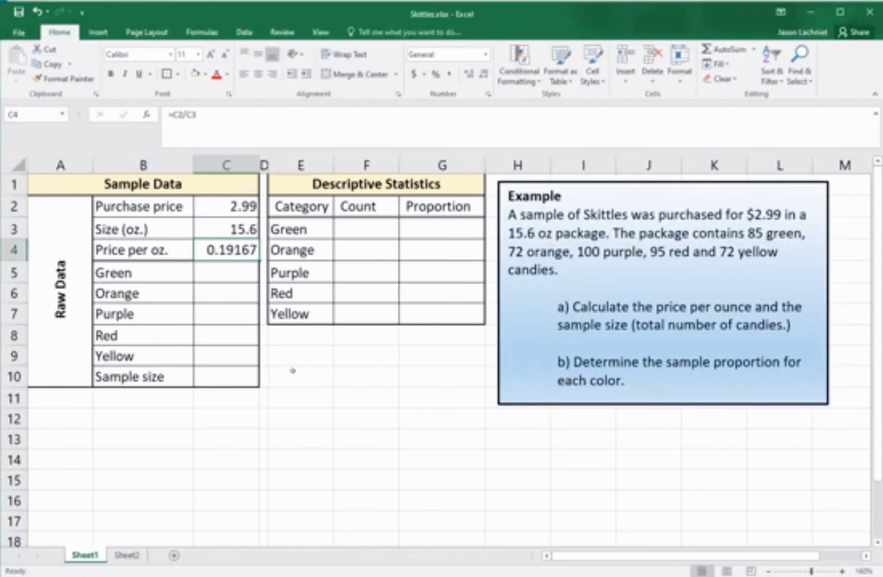
left_click(233, 212)
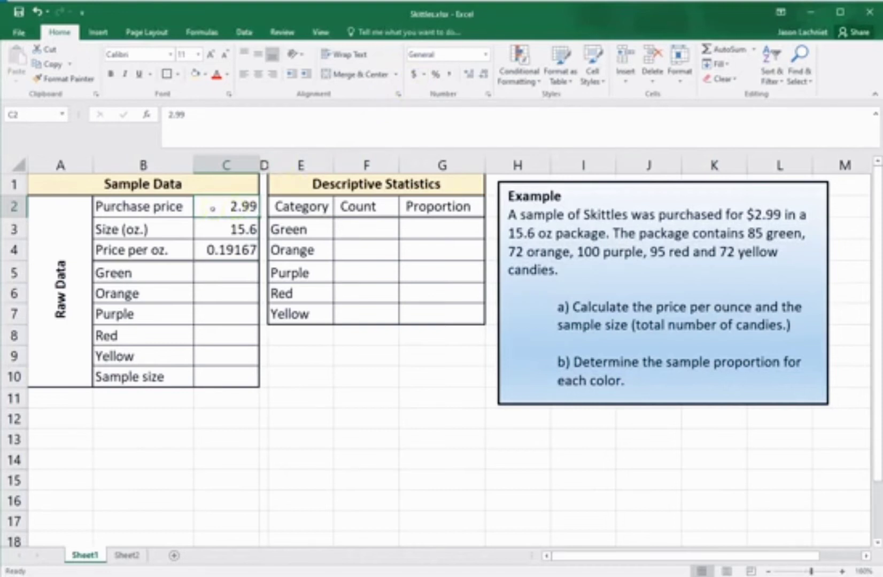
right_click(213, 208)
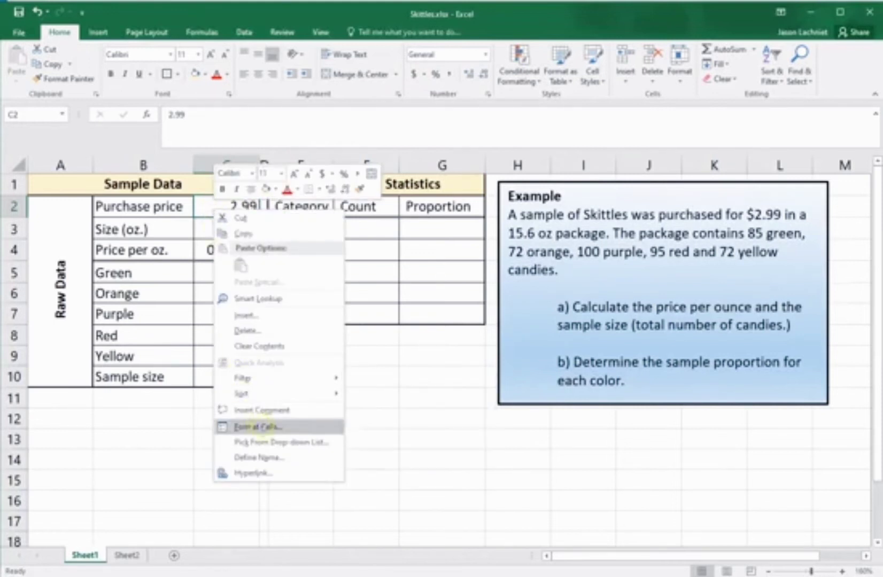
left_click(259, 427)
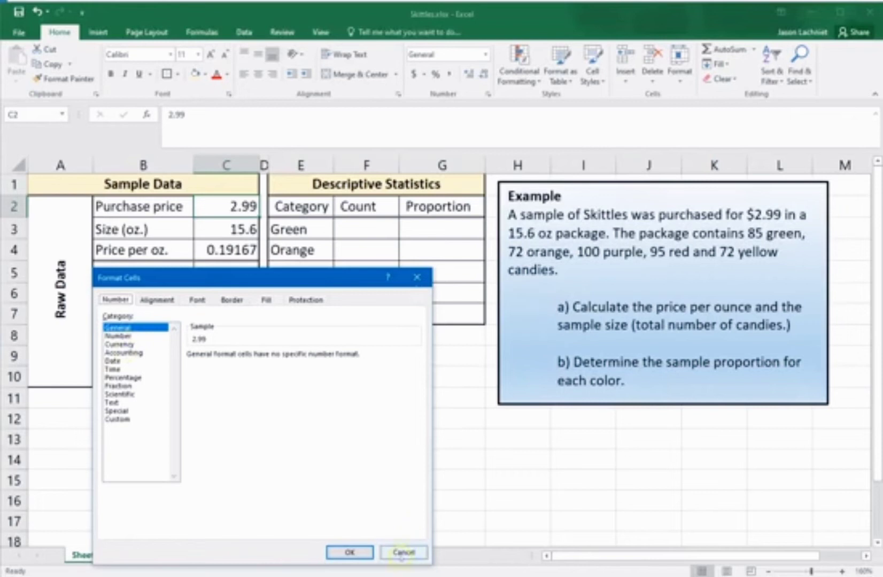
left_click(403, 552)
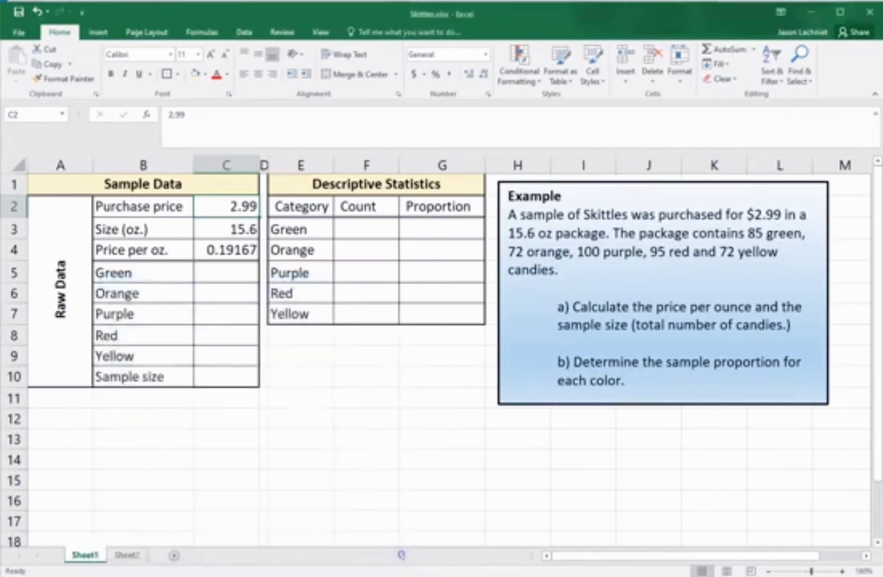
Step: Apply the dollar Accounting number format to the purchase price in C2 and the price per ounce in C4
left_click(413, 74)
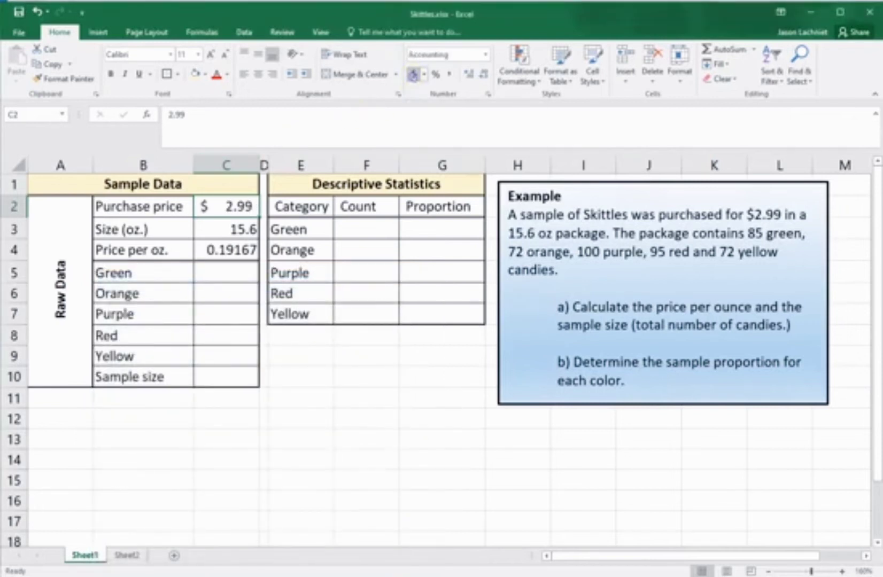
left_click(229, 251)
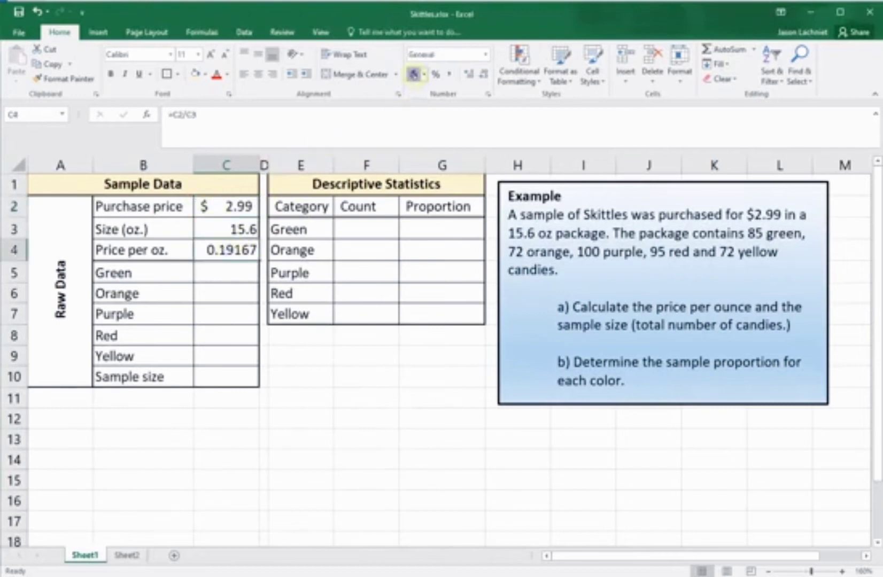
left_click(413, 74)
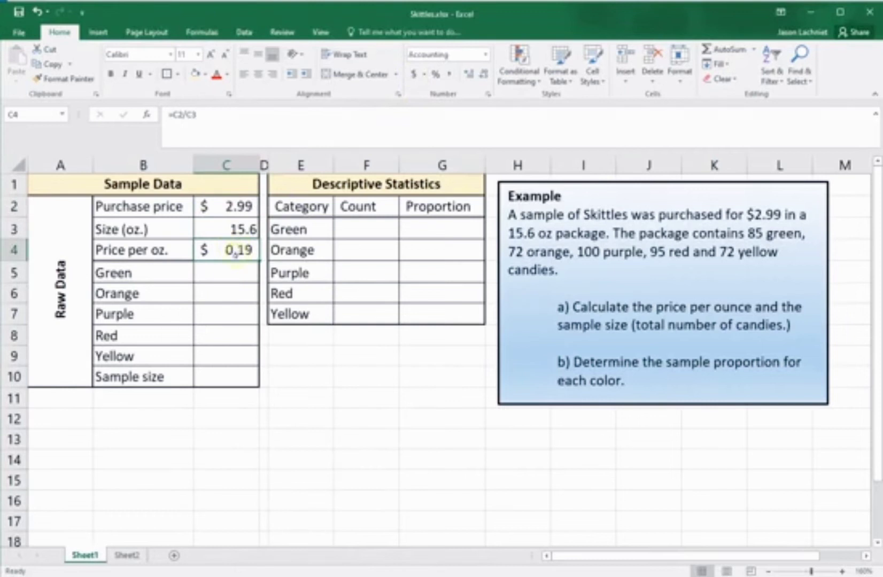
Step: Enter the candy counts in C5 through C9: green 85, orange 72, purple 100, red 95 and yellow 72
left_click(224, 276)
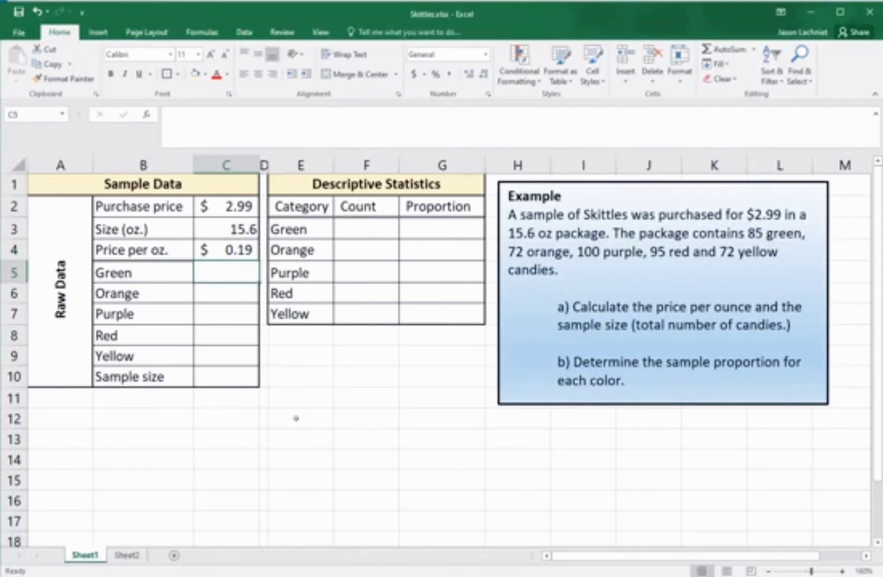
type("85")
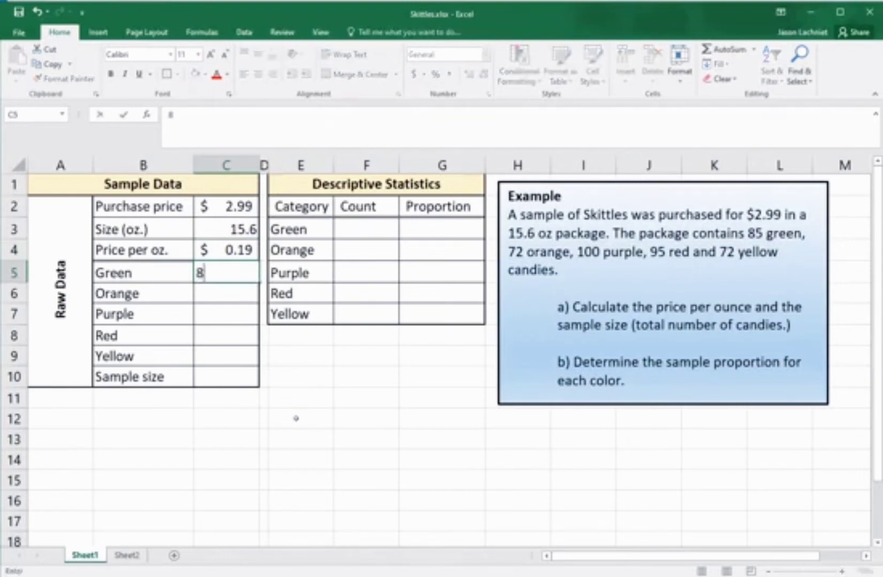
key("Return")
type("72")
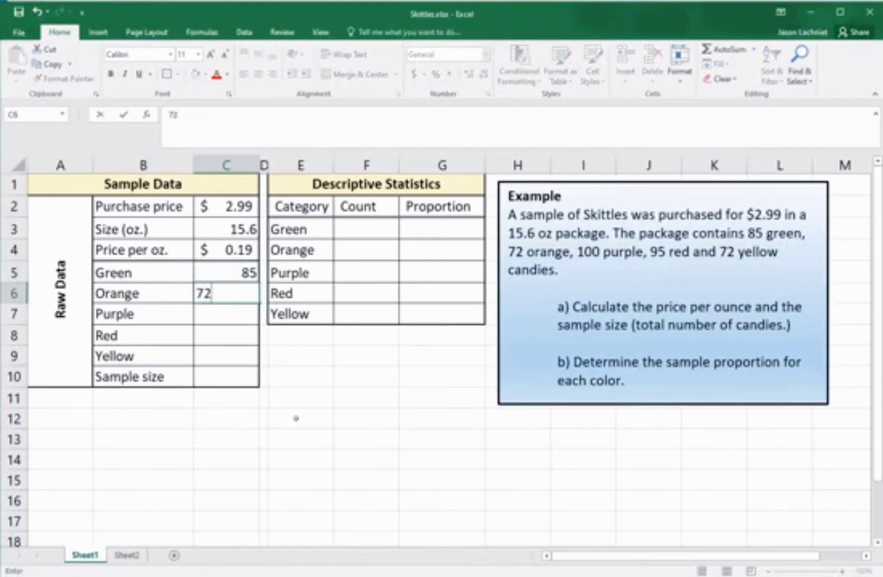
key("Return")
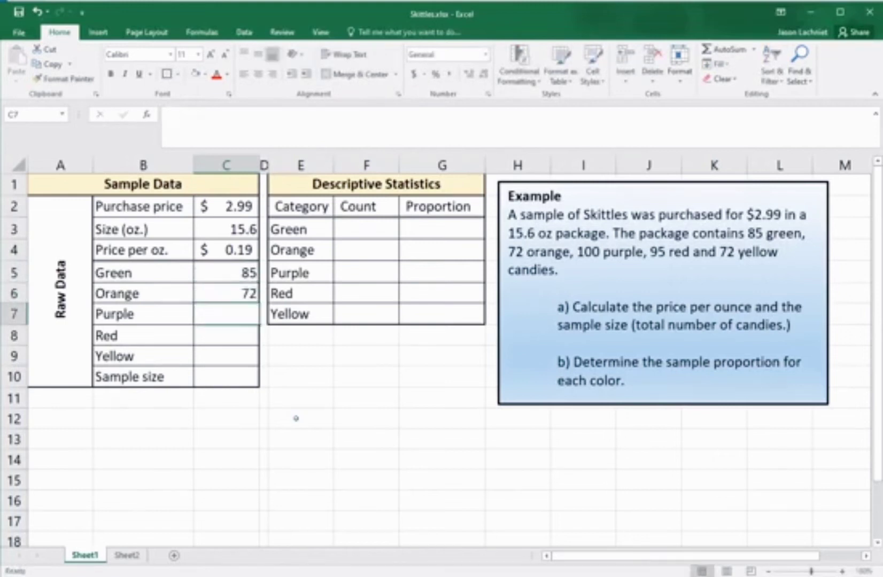
type("100")
key("Return")
type("95")
key("Return")
type("7")
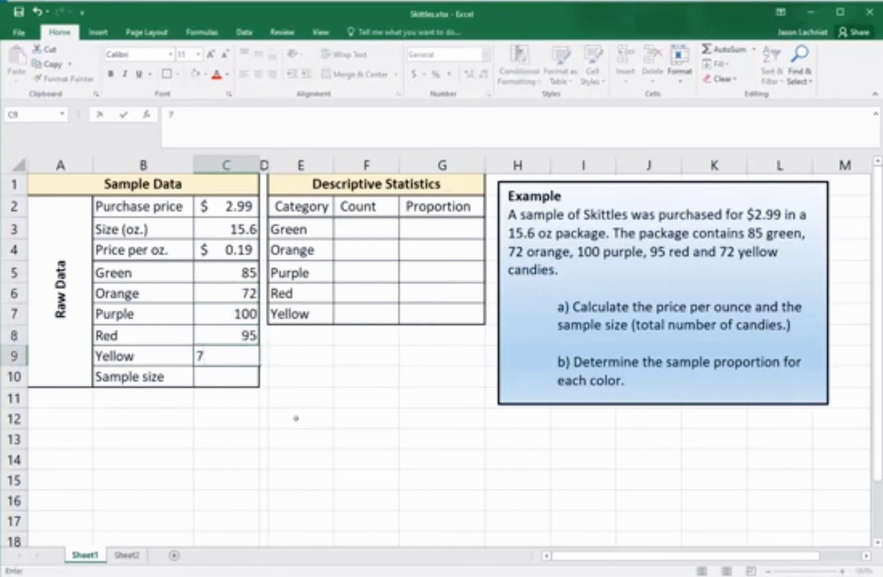
type("2")
key("Return")
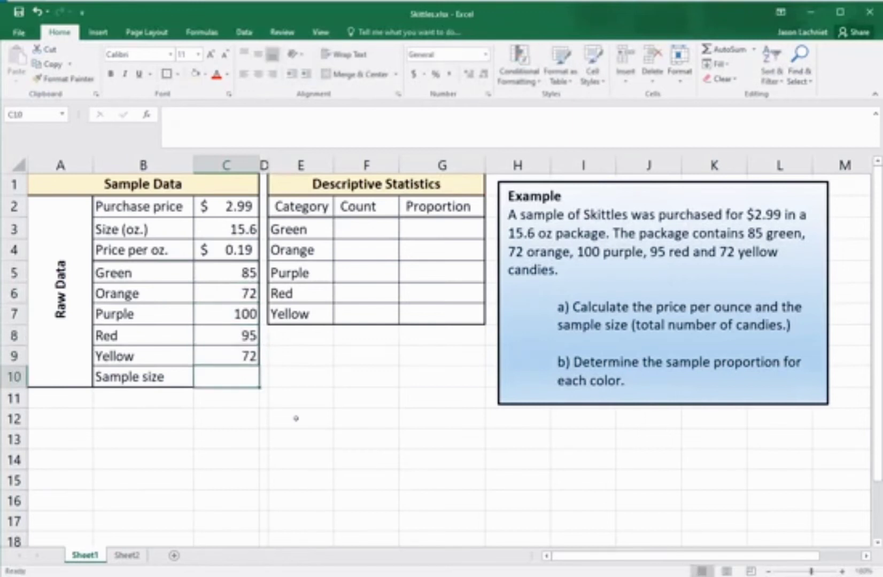
Step: Calculate the sample size in cell C10 with the formula =SUM(C5:C9)
type("=")
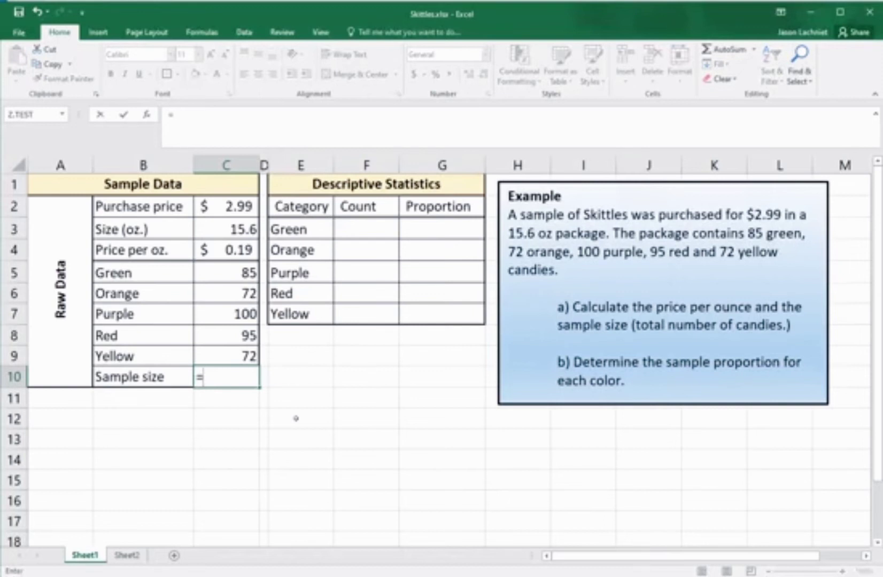
type("sum")
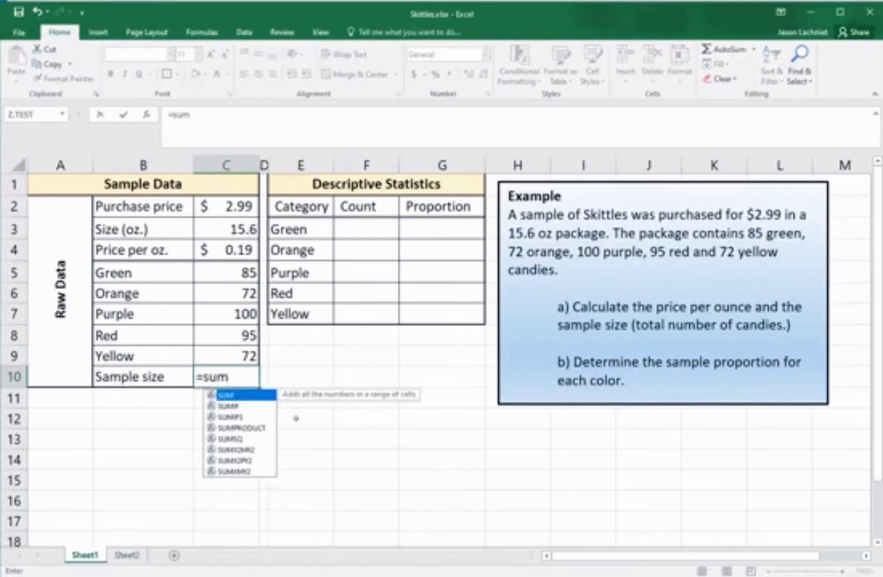
type("(")
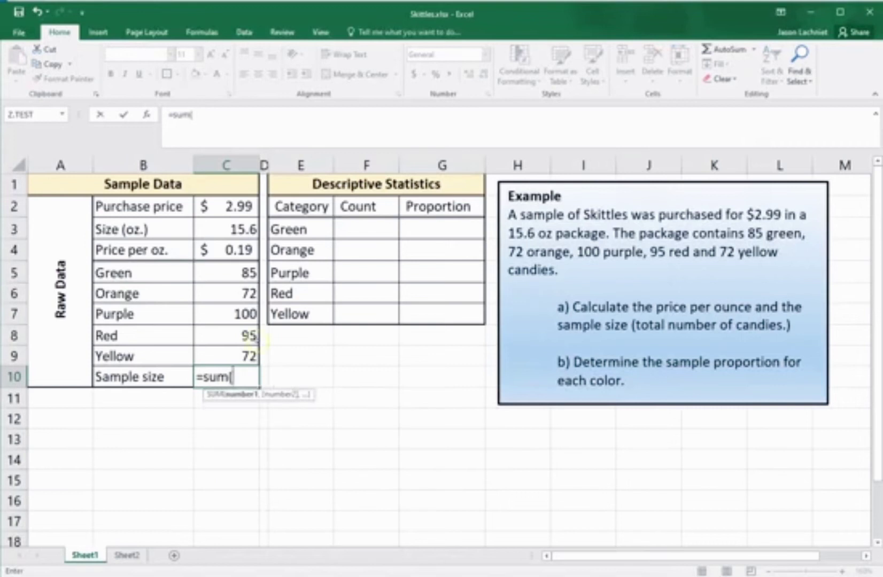
left_click_drag(220, 275, 229, 355)
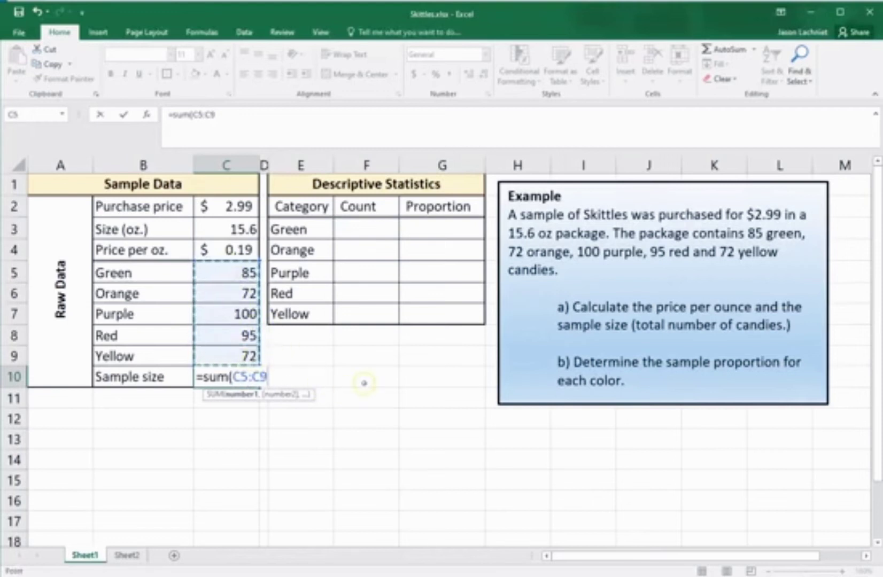
type(")")
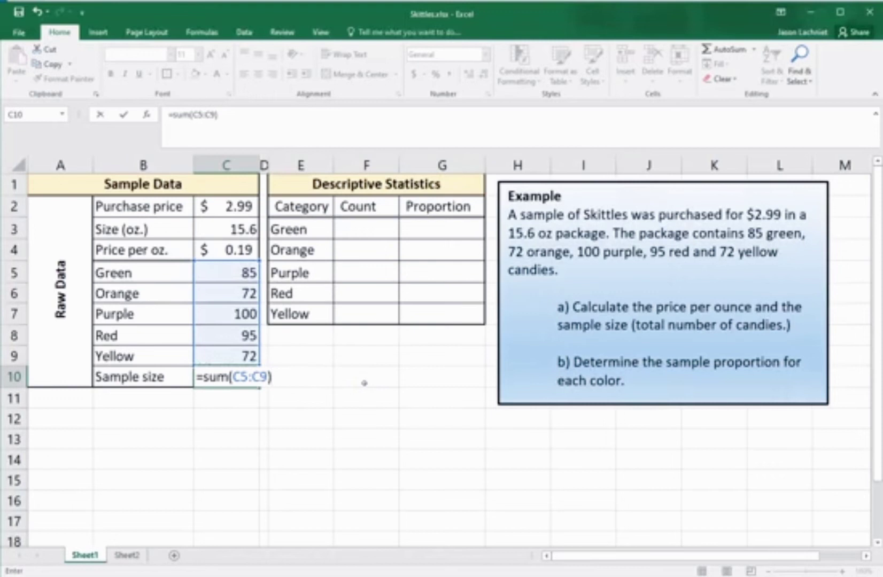
key("Return")
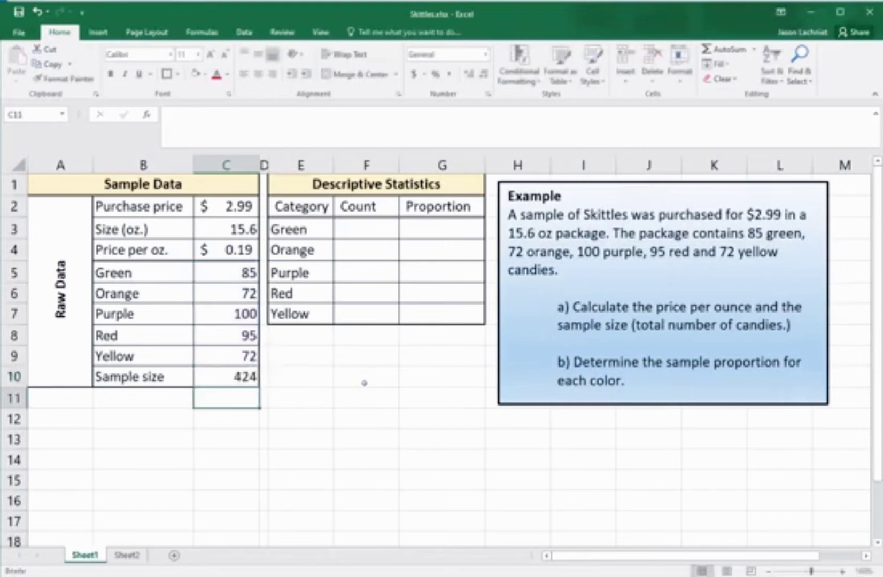
key("Up")
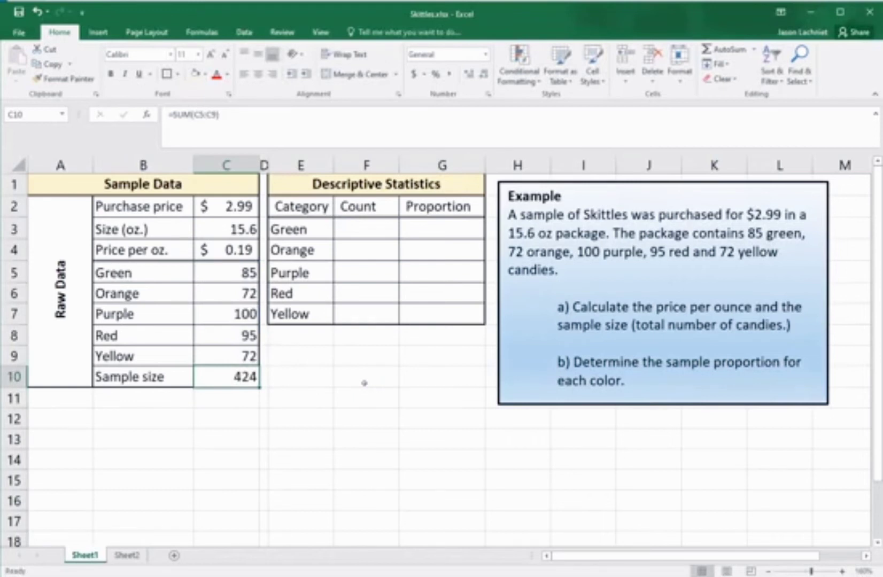
Step: Link the Green count in cell F3 to the raw data with the formula =C5
left_click(365, 228)
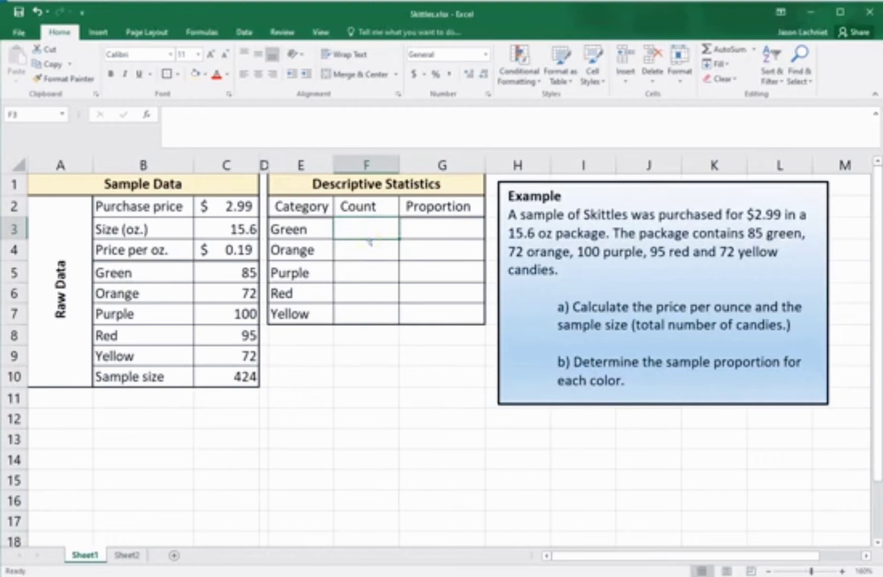
type("=")
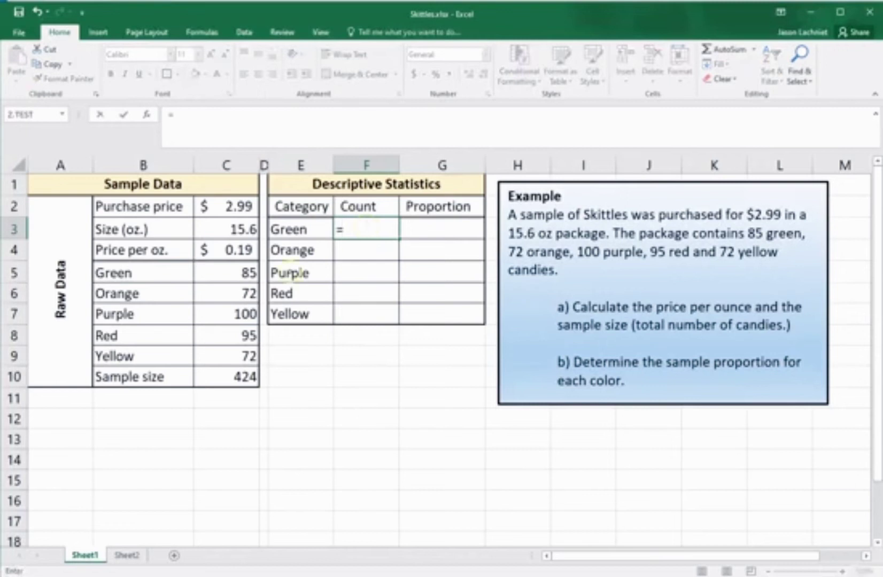
left_click(231, 274)
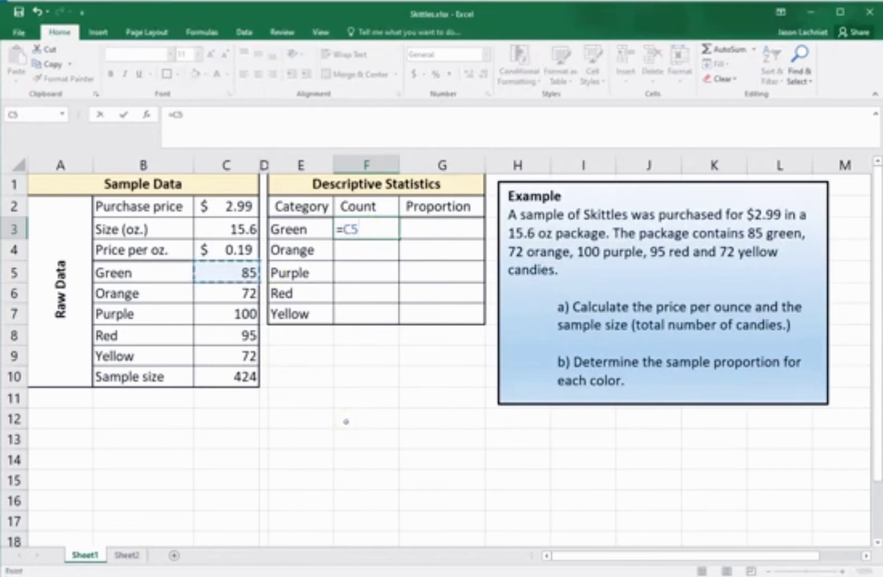
key("Return")
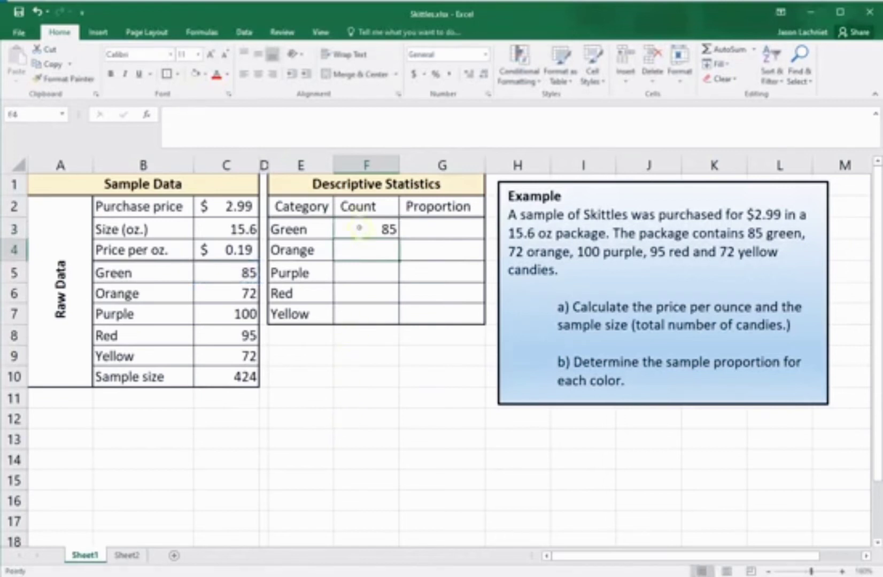
Step: Copy the Green count formula from F3 into F4:F7 for the Orange, Purple, Red and Yellow counts
left_click(356, 227)
right_click(357, 228)
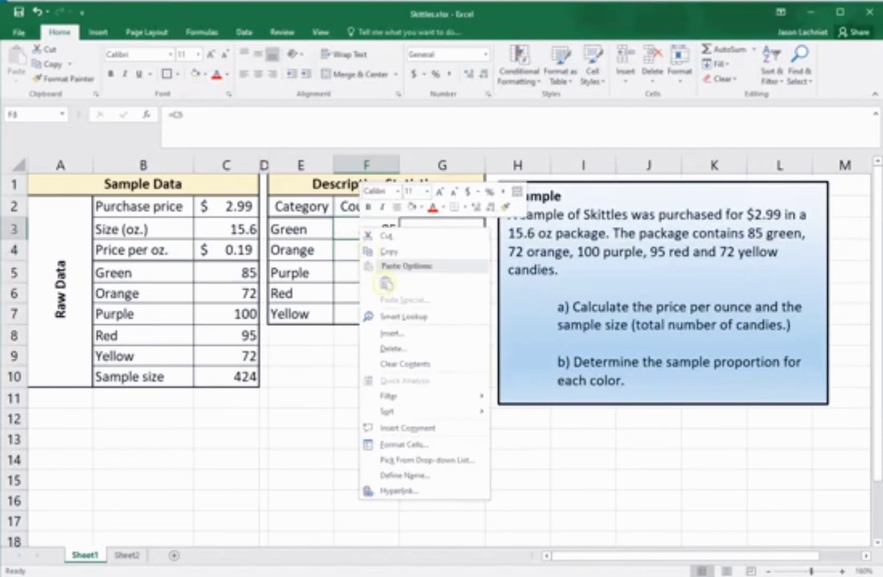
left_click(385, 251)
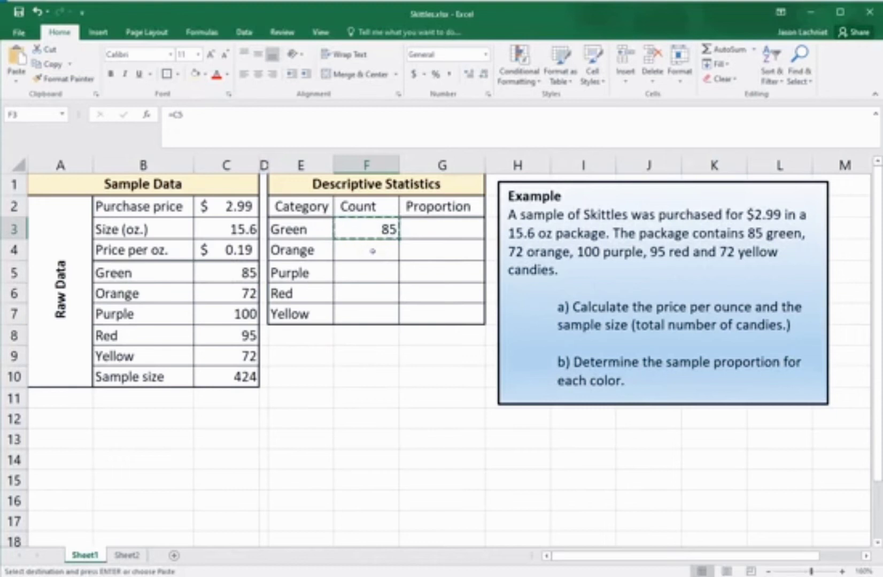
left_click_drag(372, 251, 373, 315)
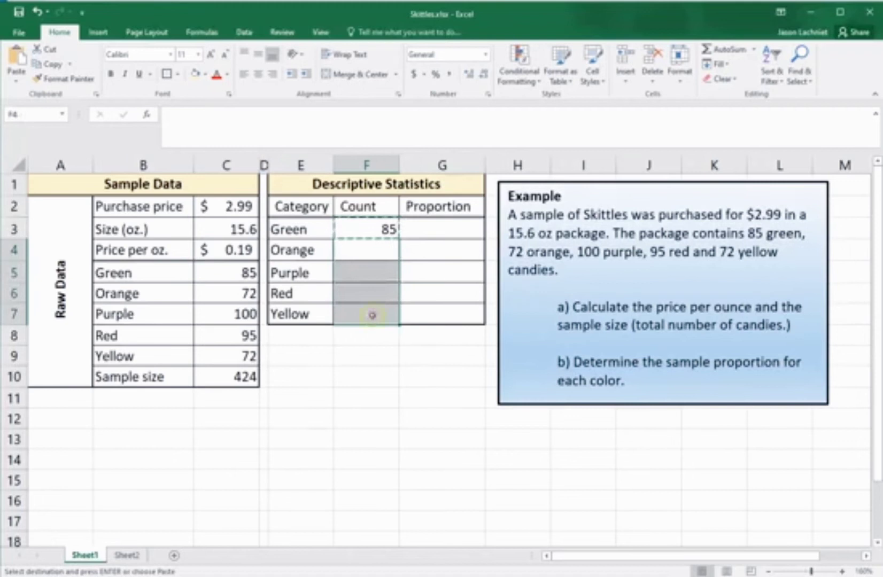
right_click(373, 316)
left_click(400, 372)
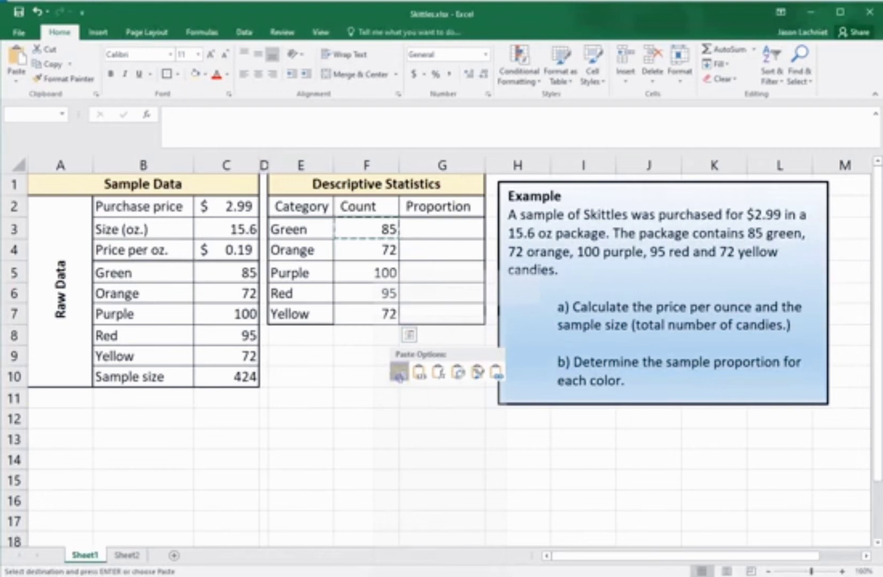
left_click(400, 373)
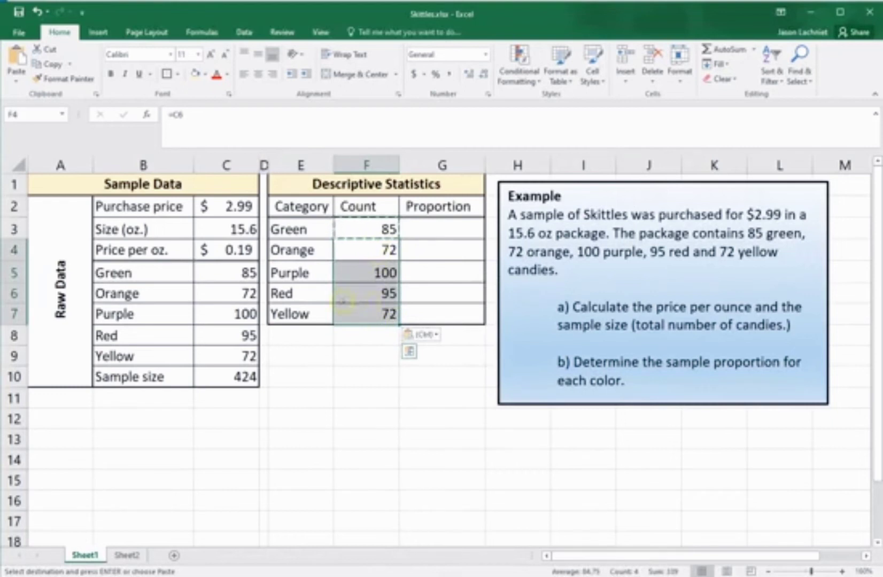
key("Escape")
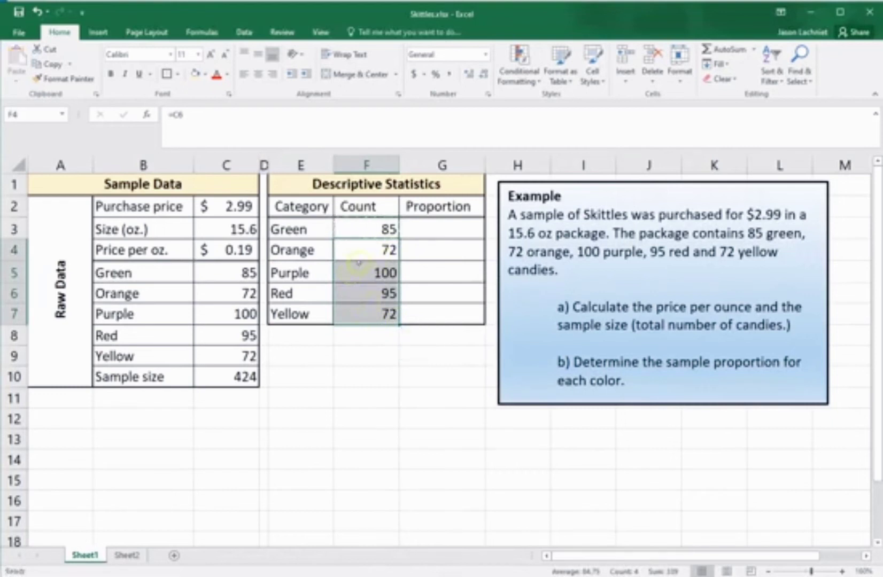
Step: Test the count links by setting the raw Orange count in C6 to 73 and restoring it to 72
left_click(361, 229)
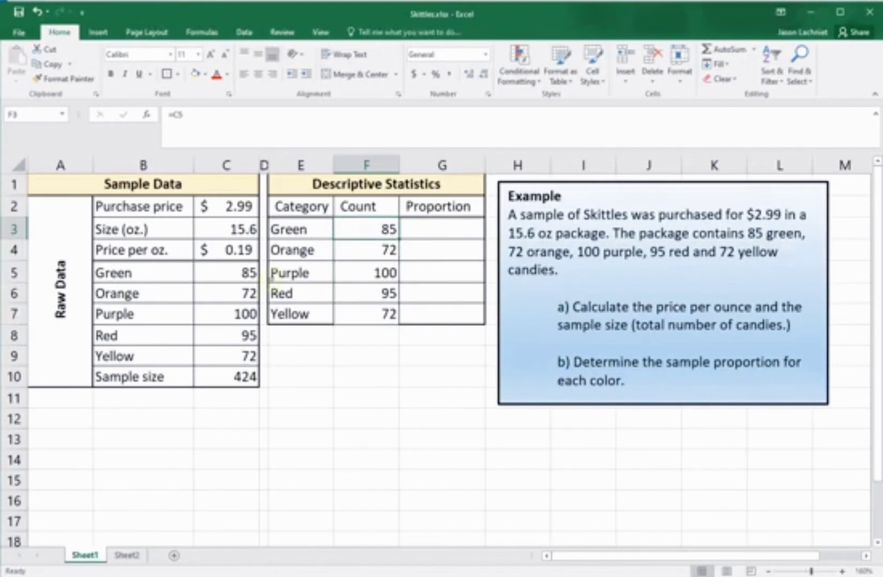
left_click(230, 290)
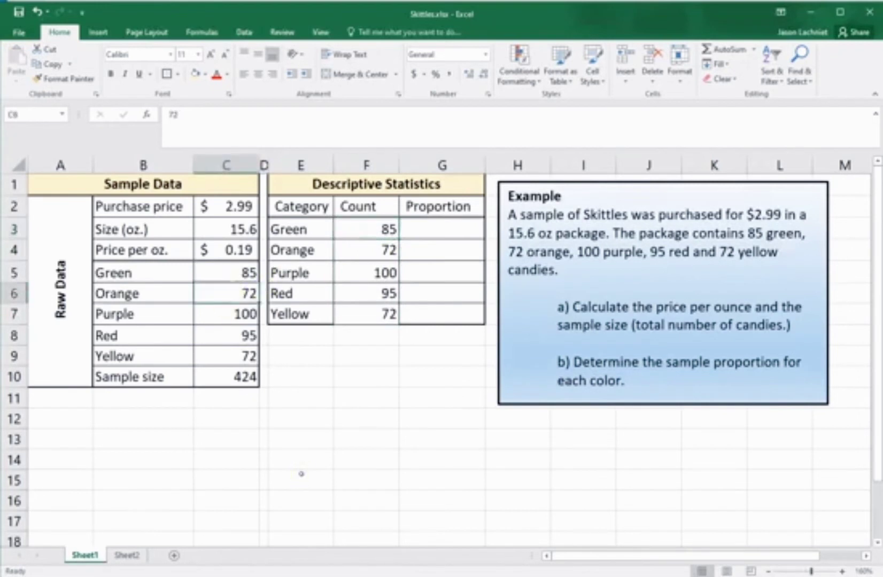
type("73")
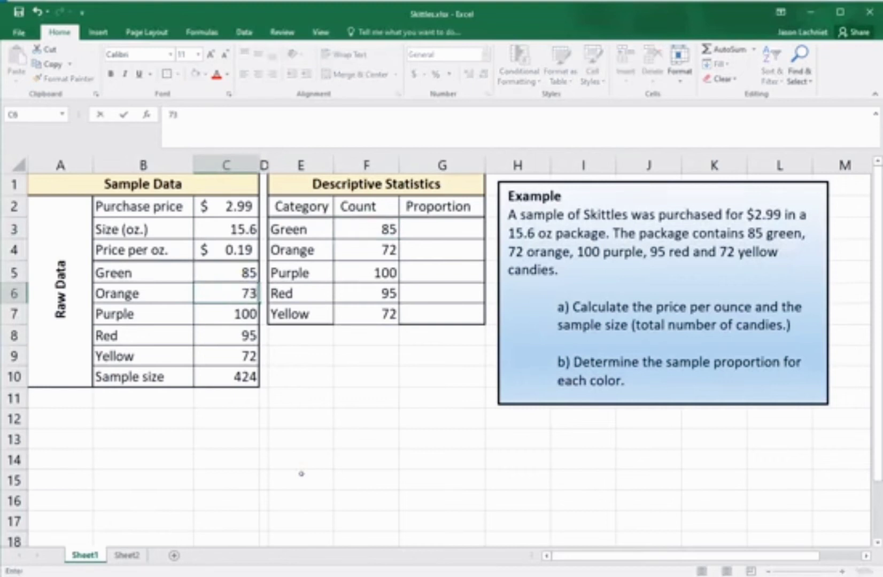
key("Return")
key("Up")
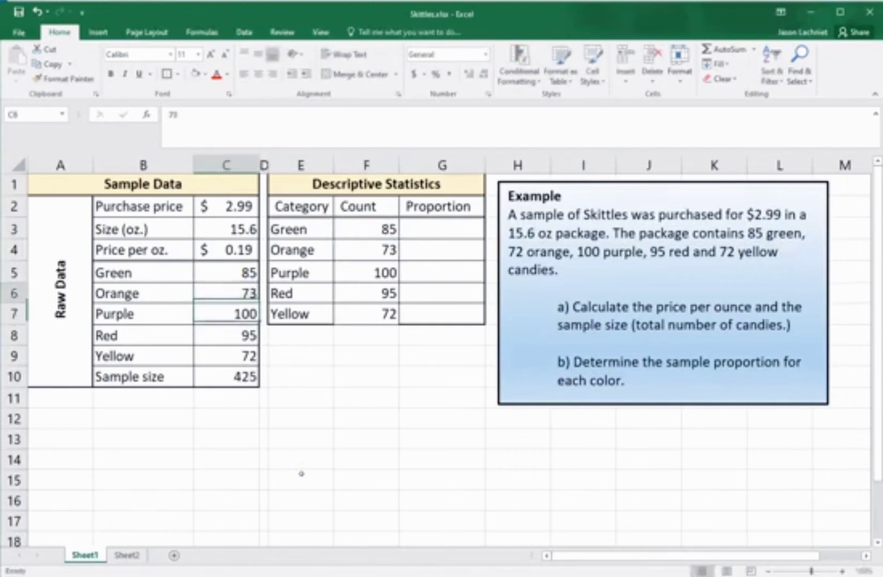
type("72")
key("Return")
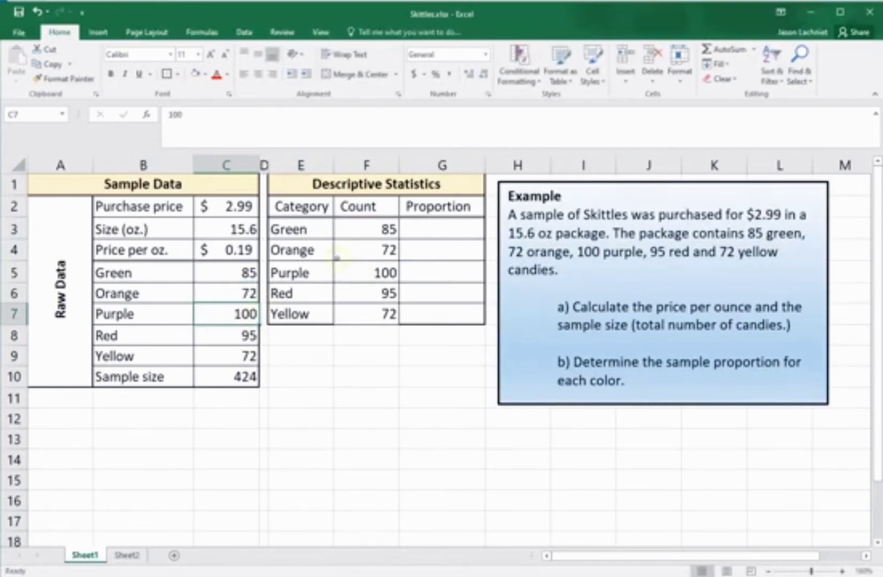
Step: Calculate the Green proportion in cell G3 with the formula =F3/C10
left_click(439, 228)
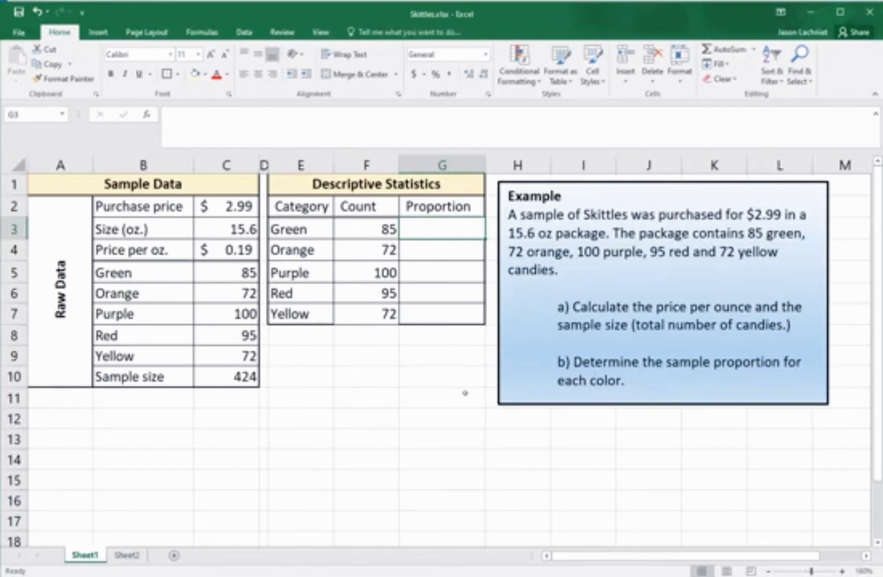
type("=")
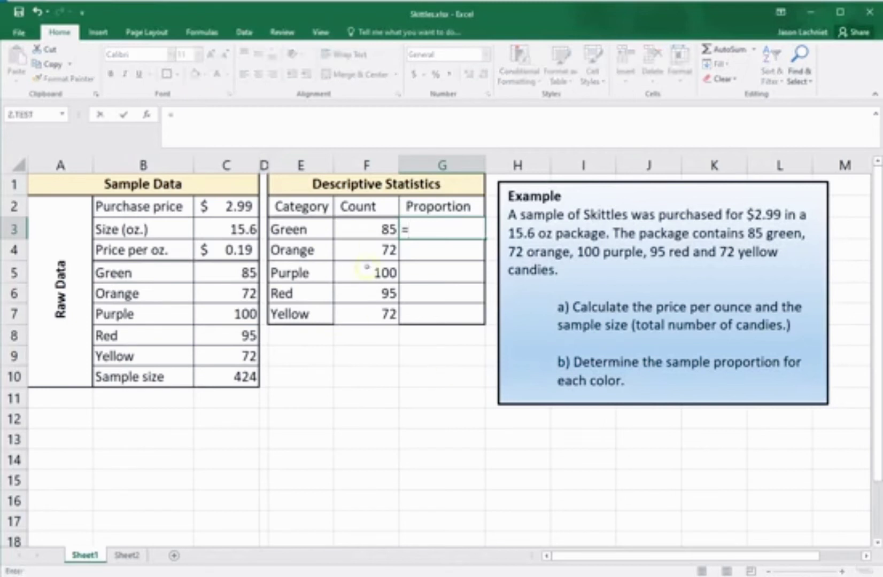
left_click(369, 229)
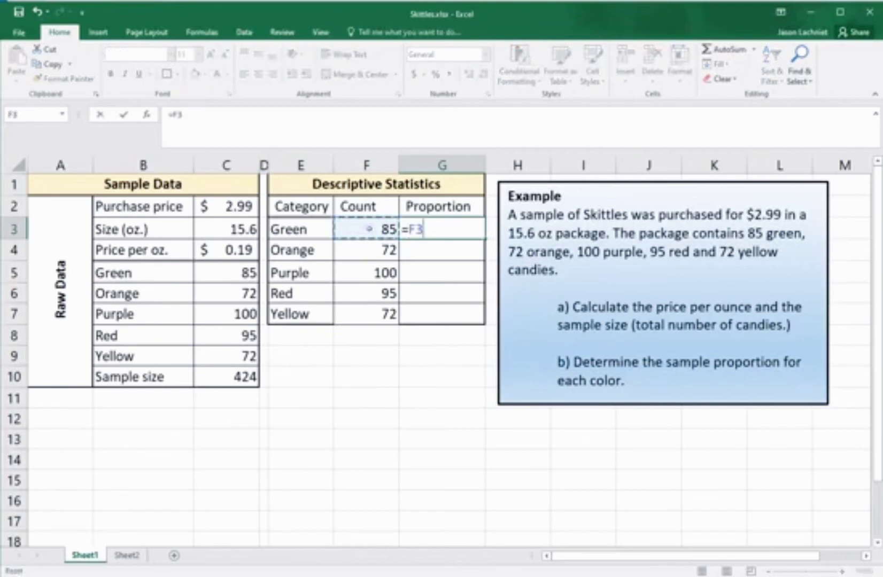
type("/")
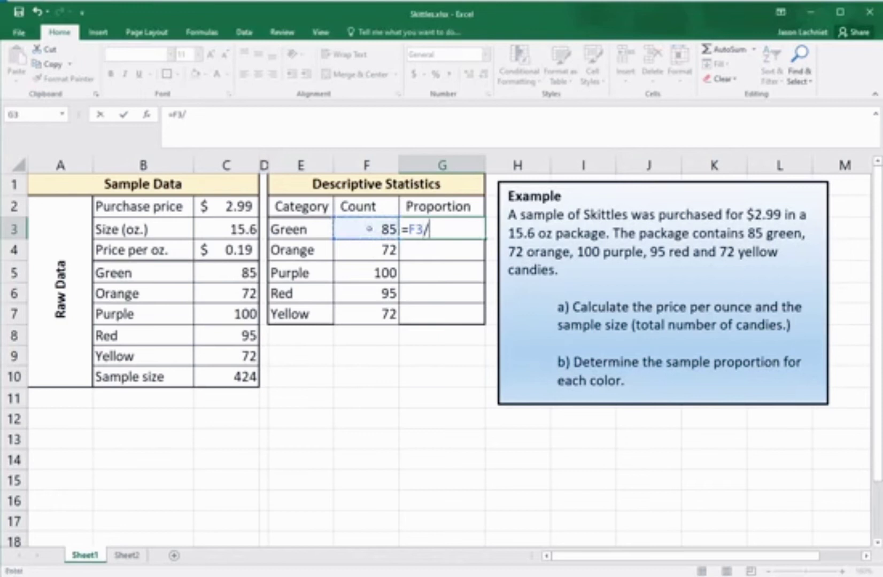
left_click(229, 377)
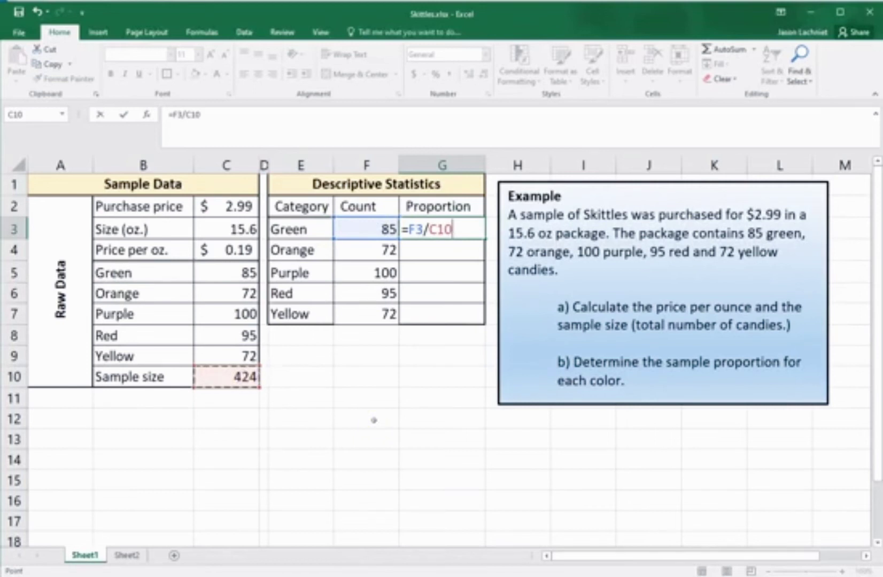
key("Return")
Step: Format the Green proportion in G3 as a percentage with one decimal place
key("Up")
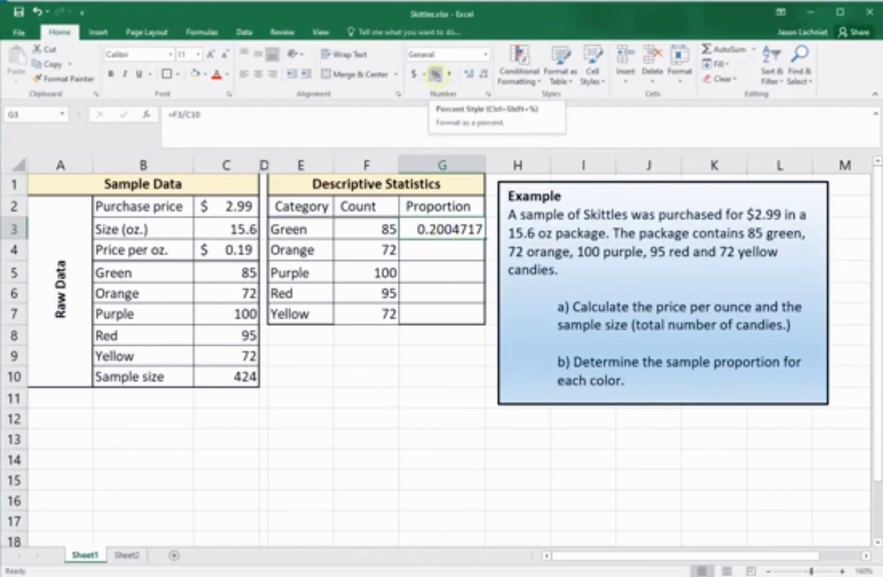
left_click(435, 75)
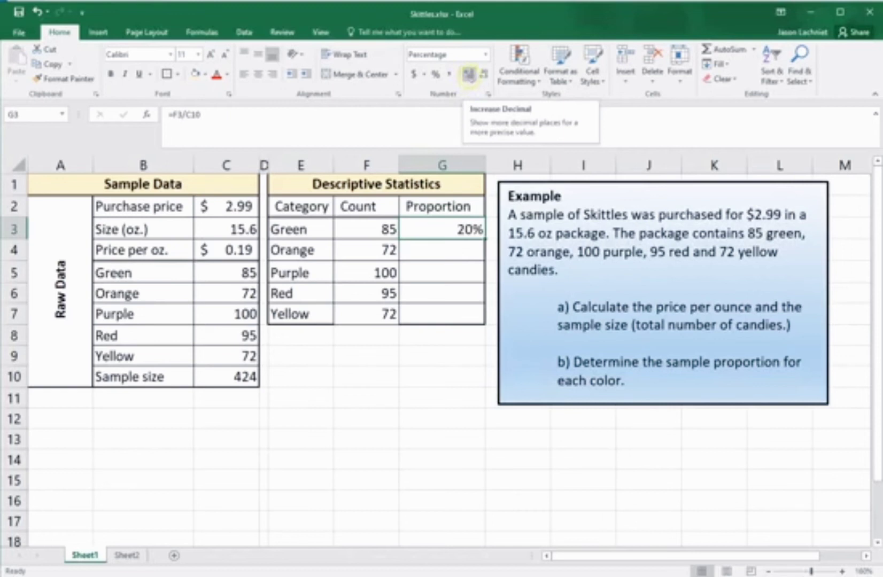
left_click(469, 75)
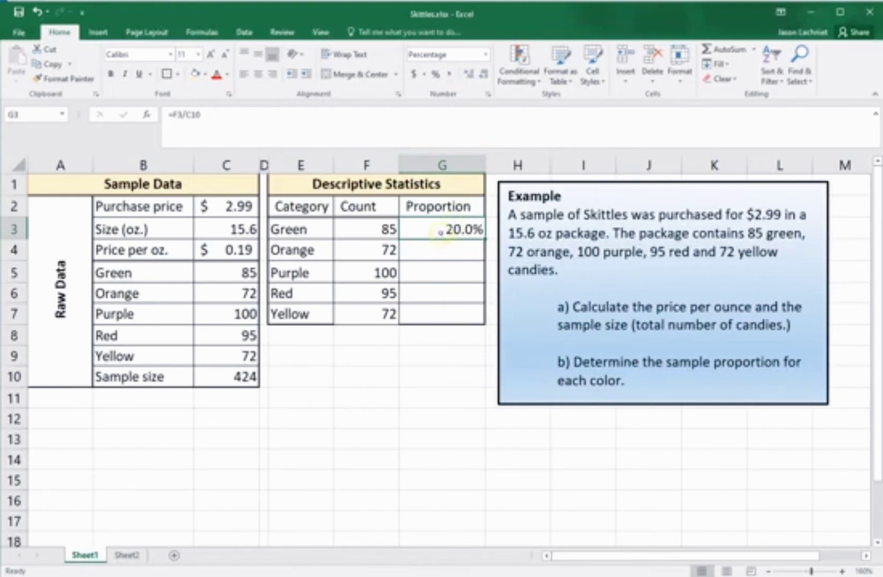
Step: Make the sample size reference in G3 absolute so the formula reads =F3/$C$10
double_click(440, 231)
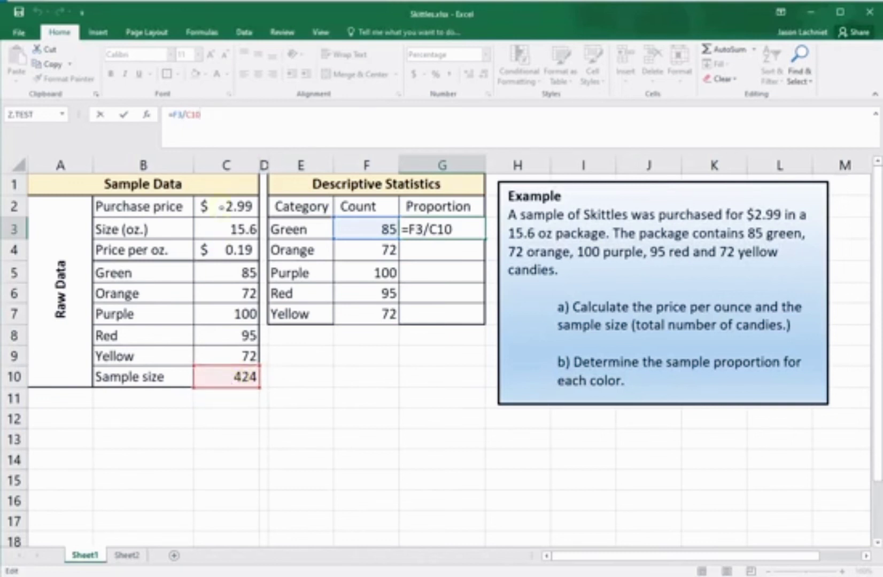
left_click(216, 118)
key("Left")
key("Left")
key("Left")
type("$C$")
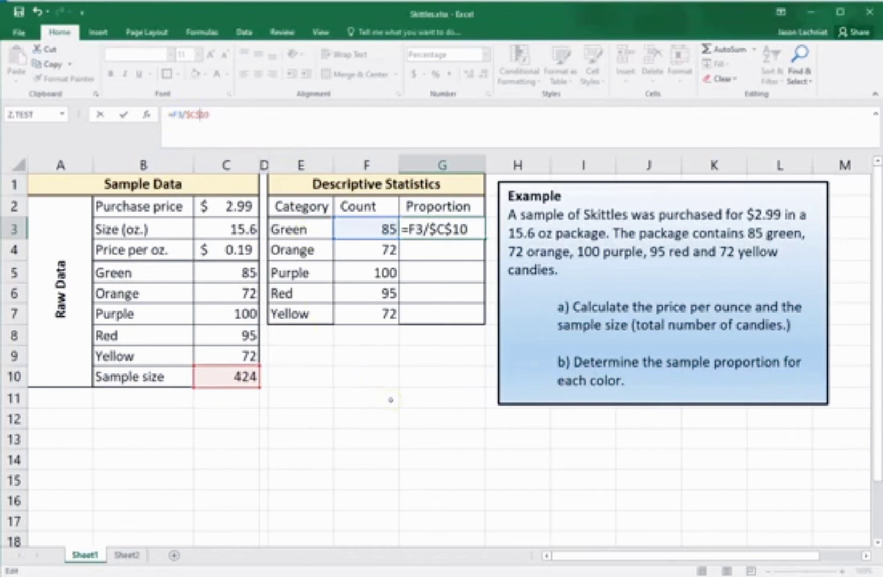
key("Return")
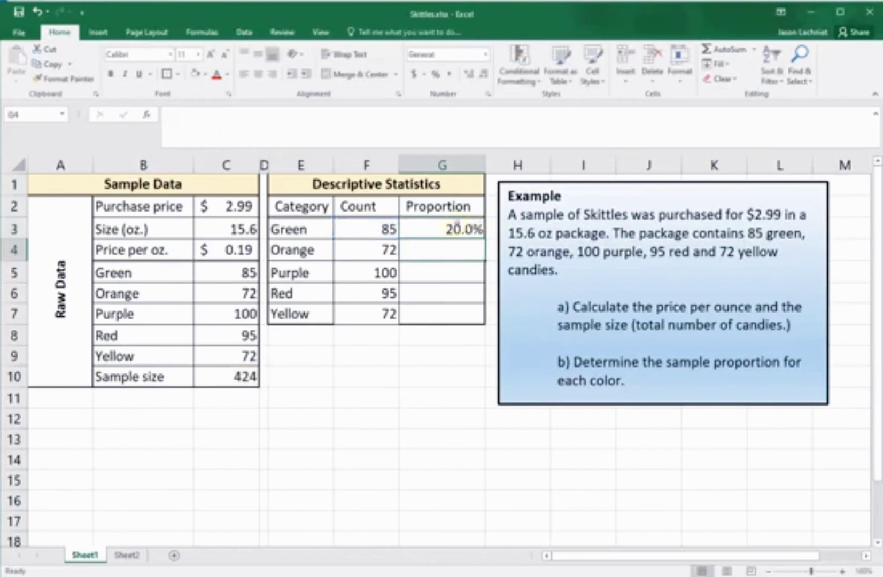
Step: Copy the Green proportion formula from G3 into G4:G7 for the remaining colors
left_click(453, 230)
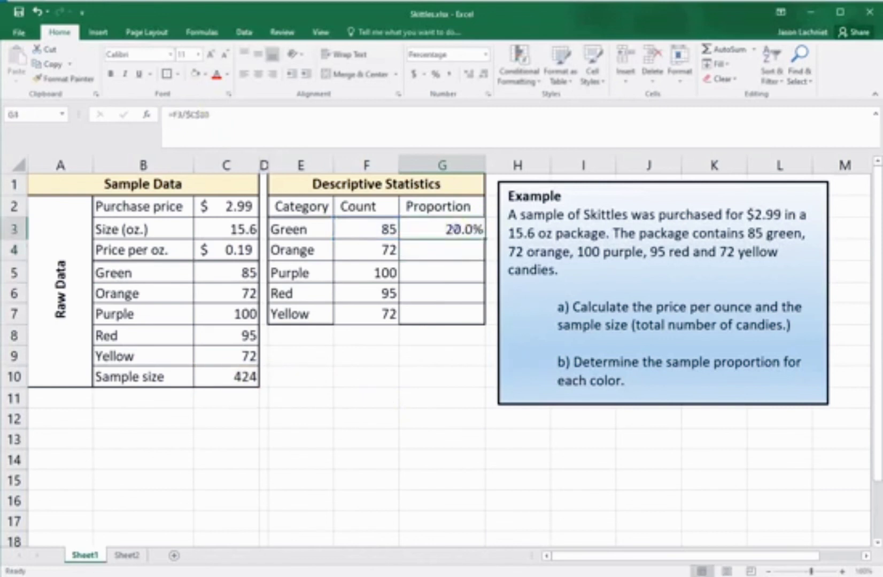
right_click(452, 230)
left_click(476, 251)
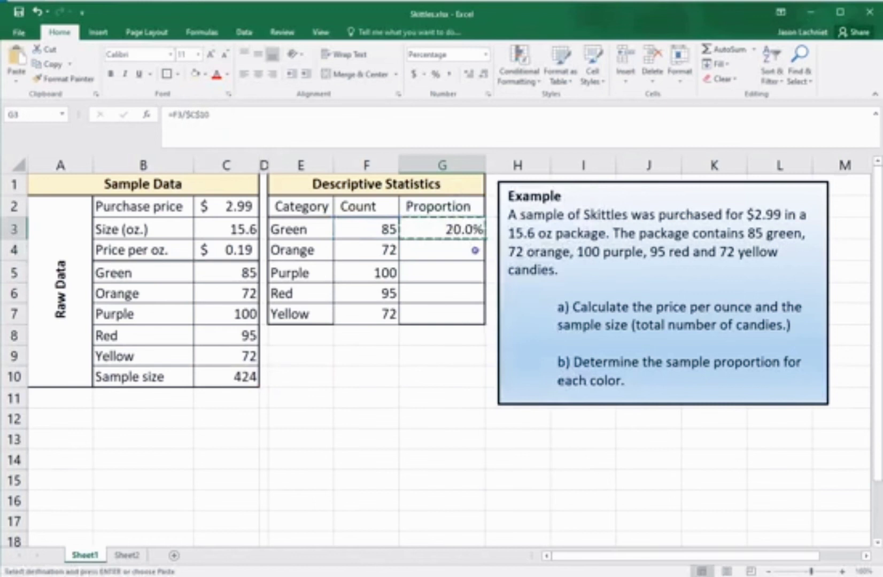
left_click_drag(453, 249, 449, 315)
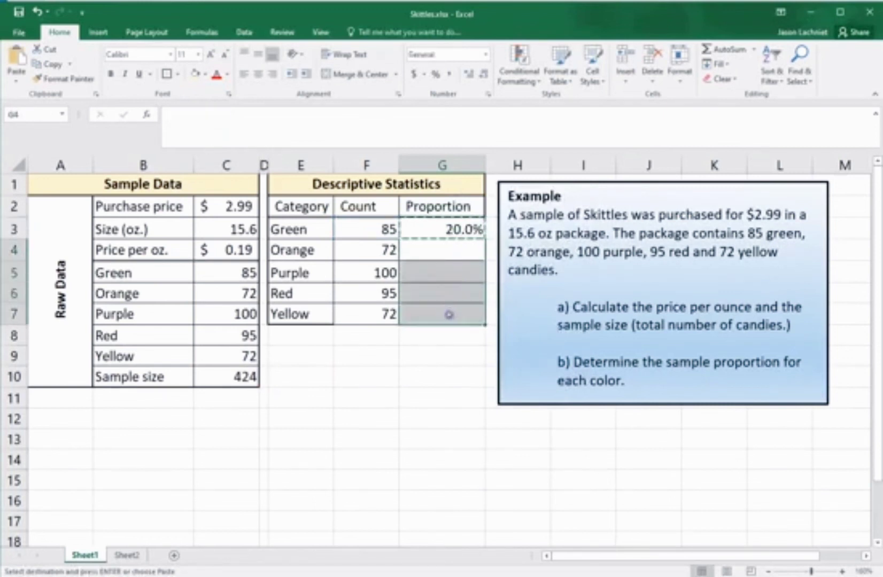
right_click(449, 315)
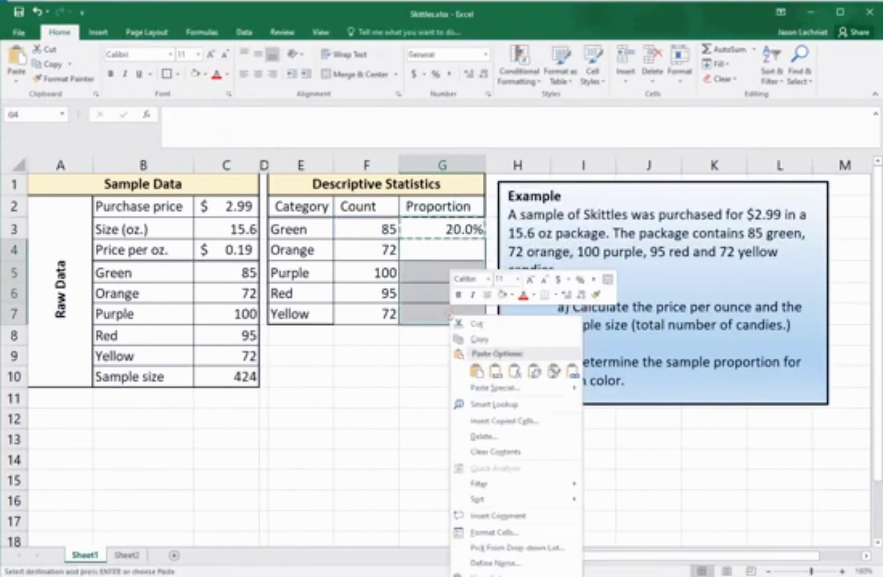
left_click(476, 371)
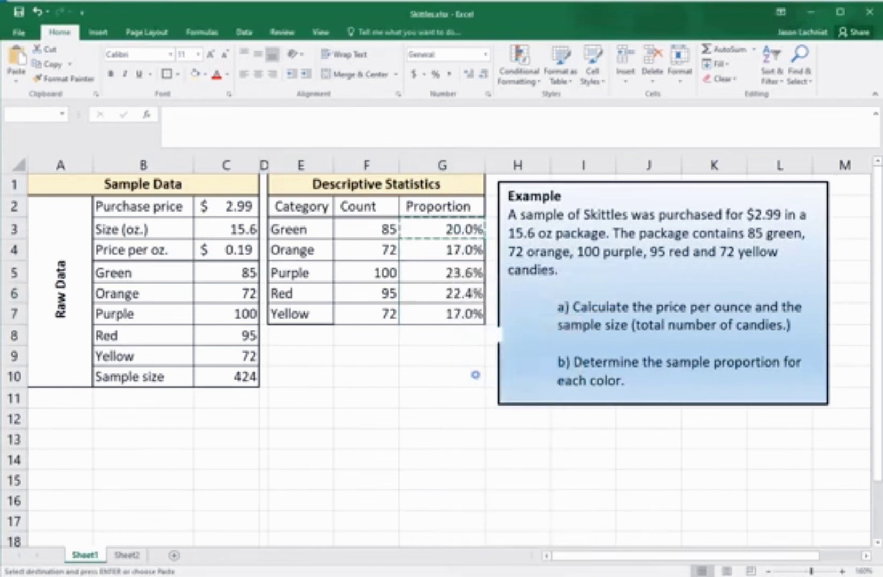
key("Escape")
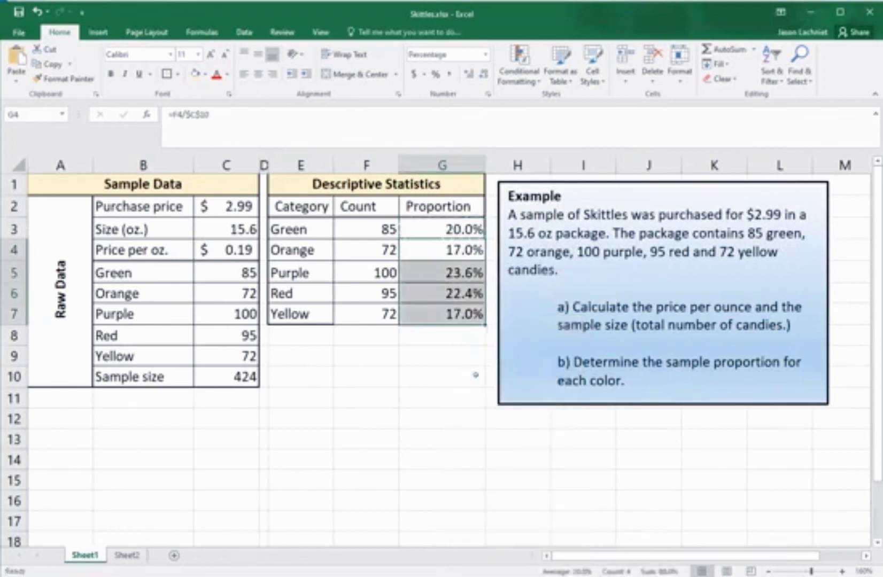
Step: Review the copied proportion formulas in G4:G7 and inspect which cells the Orange and Purple formulas reference
key("Down")
key("Down")
key("Down")
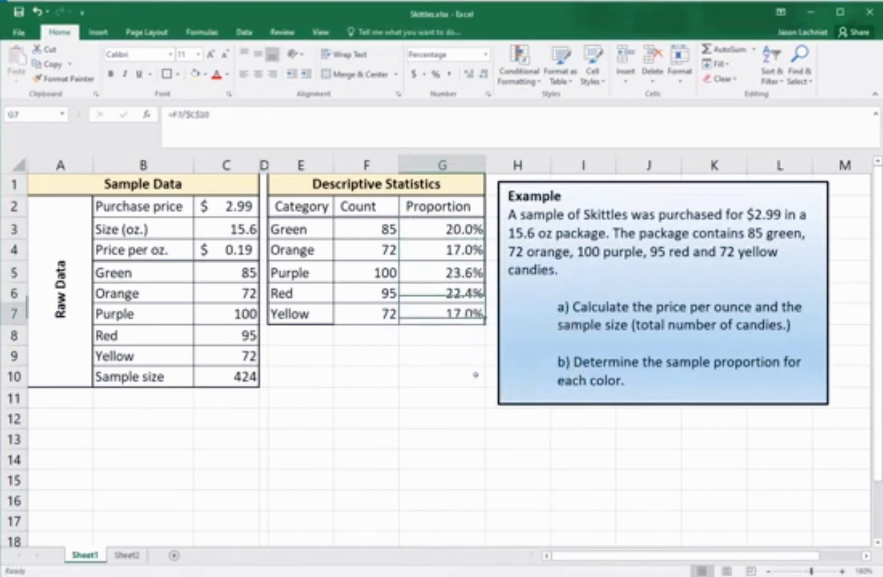
key("Up")
key("Up")
key("Up")
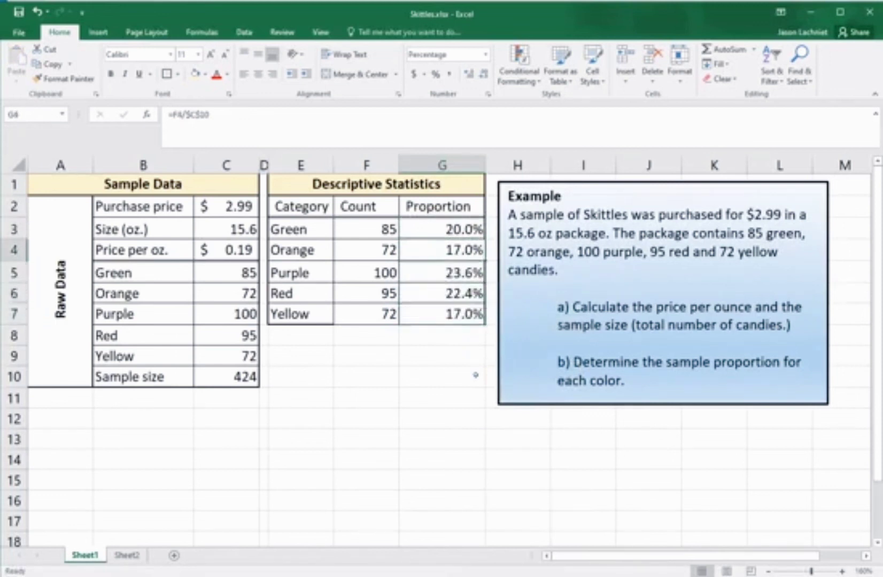
left_click(255, 116)
left_click(426, 270)
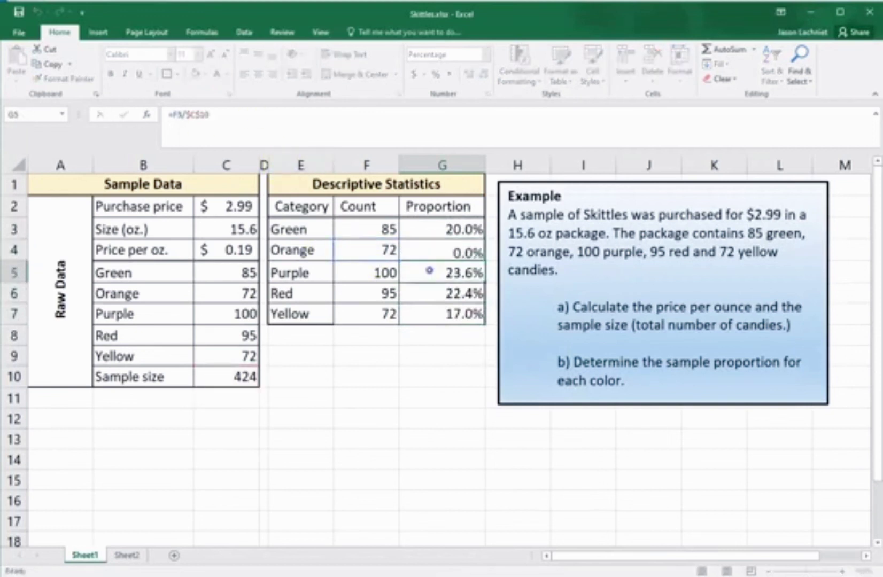
left_click(331, 111)
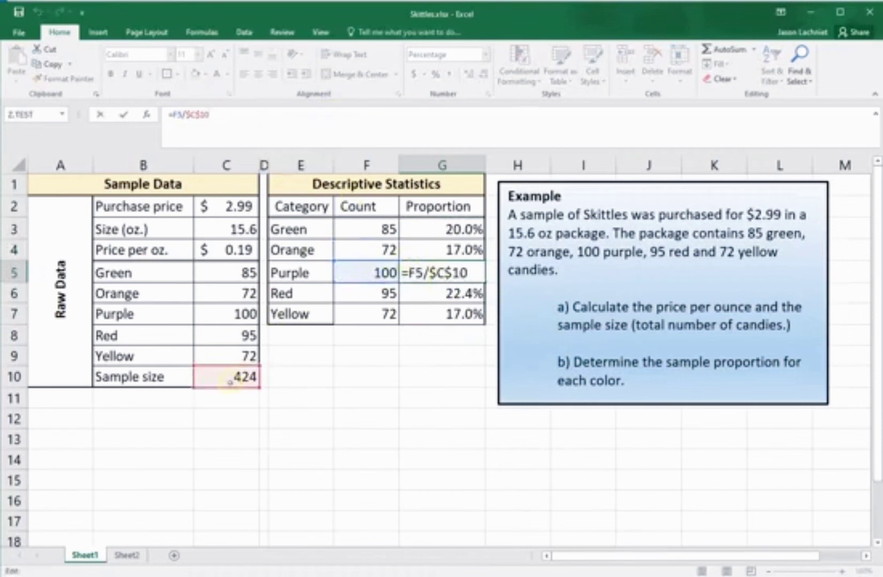
key("ctrl+Return")
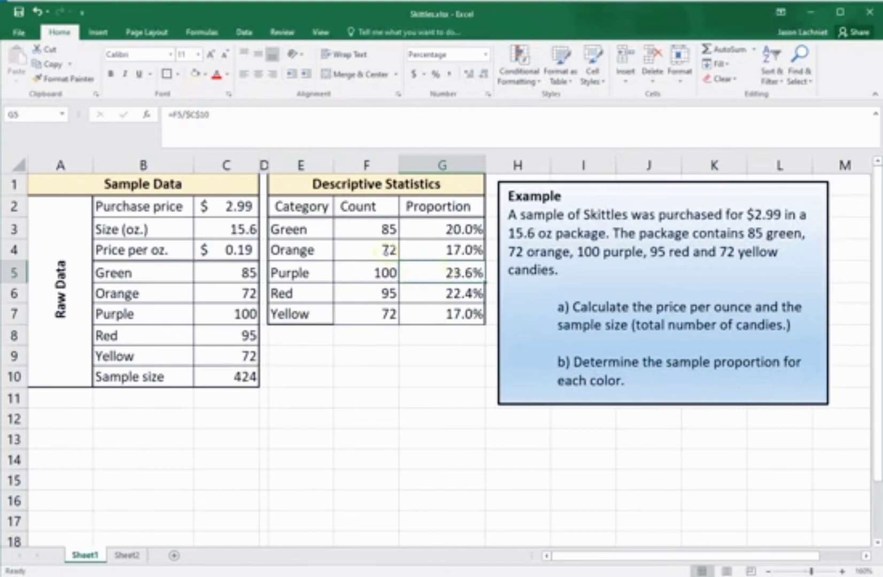
Step: Check the sums of the counts in F3:F7 and of the proportions in G3:G7
left_click_drag(381, 229, 381, 314)
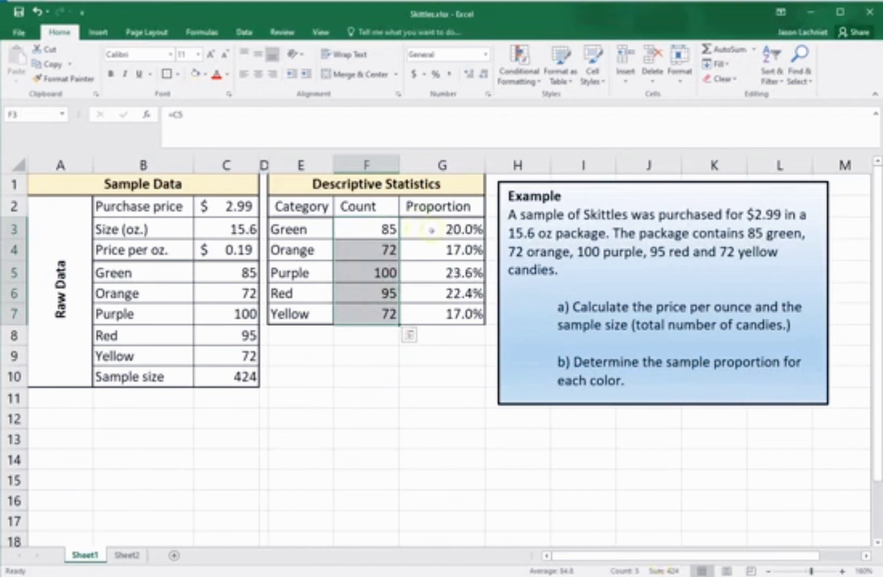
left_click(433, 231)
left_click_drag(435, 231, 436, 315)
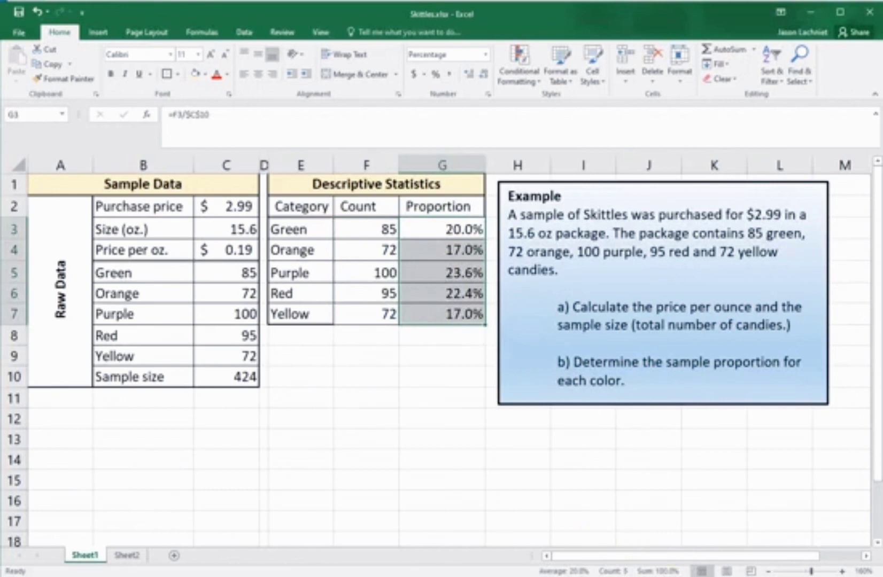
left_click(441, 316)
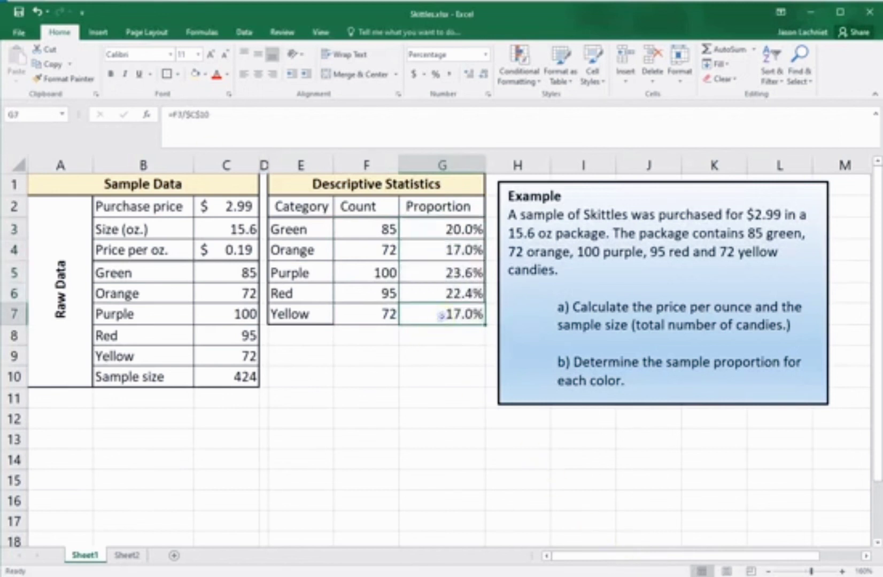